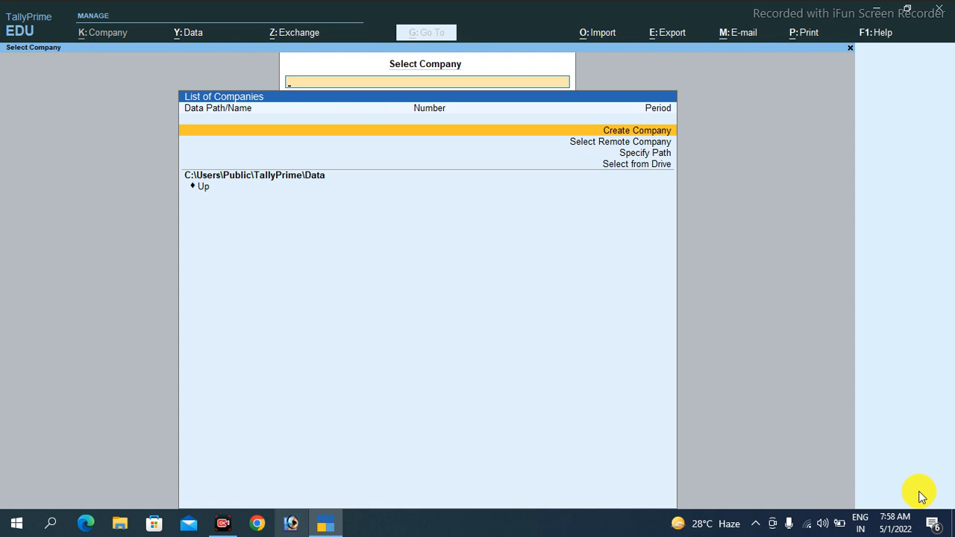
# Step: Start a new company named Cybotech EduServe Pvt. Ltd. and use the same mailing name
pyautogui.press('Return')
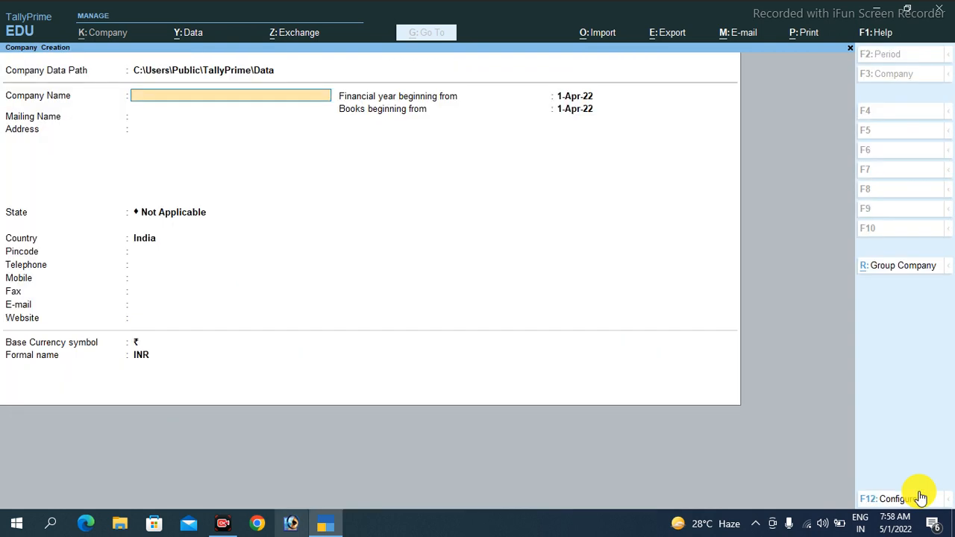
pyautogui.write('Cybotech EduServe Pvt')
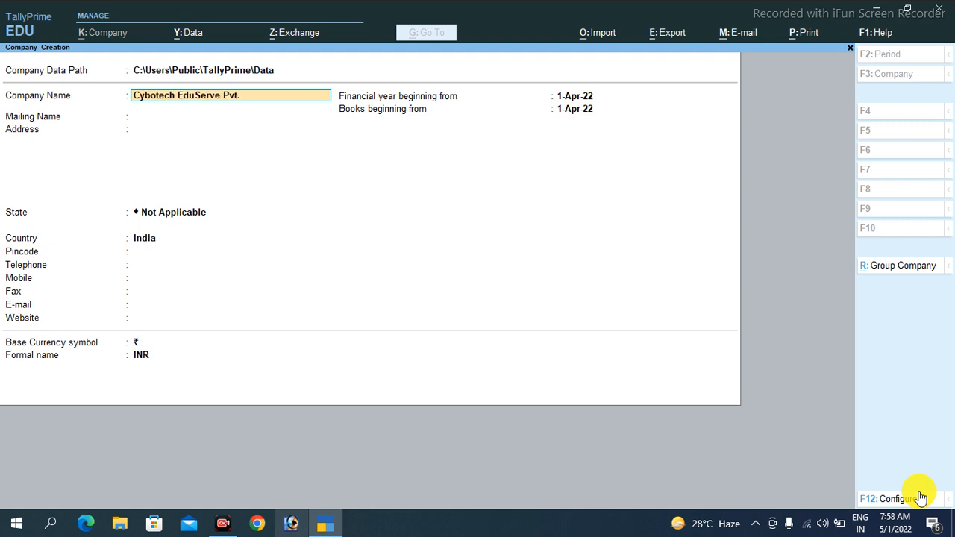
pyautogui.write('. Ltd.')
pyautogui.press('Return')
pyautogui.press('Return')
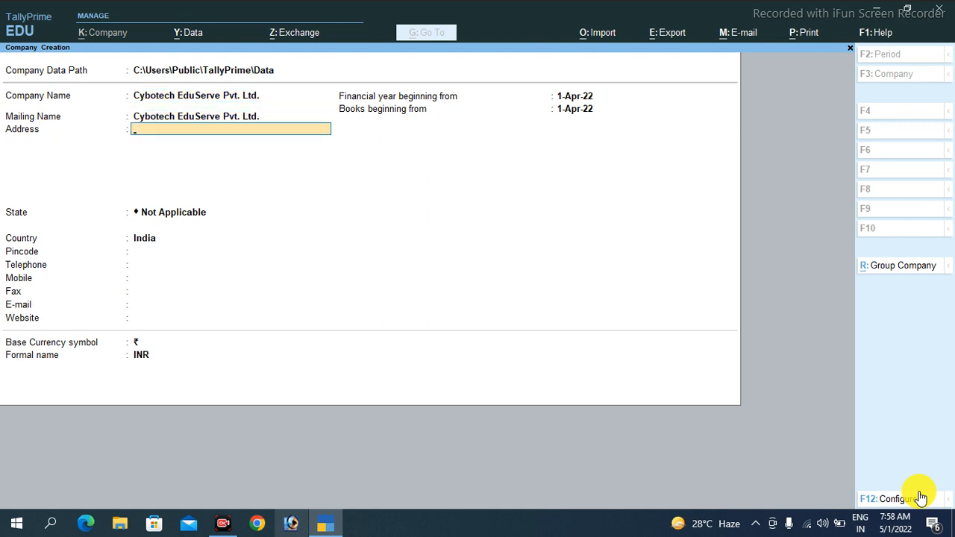
# Step: Fill in the company's street and town address and set its state to Bihar
pyautogui.write('Gola Rtoad')
pyautogui.press('BackSpace')
pyautogui.press('BackSpace')
pyautogui.press('BackSpace')
pyautogui.press('BackSpace')
pyautogui.write('oad')
pyautogui.press('Return')
pyautogui.write('Nawada')
pyautogui.press('Return')
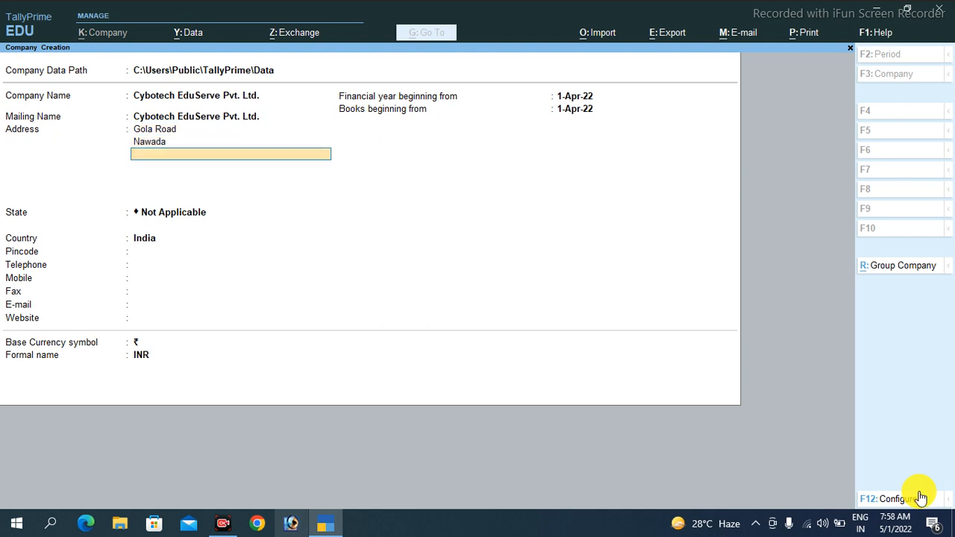
pyautogui.press('Return')
pyautogui.write('Bi')
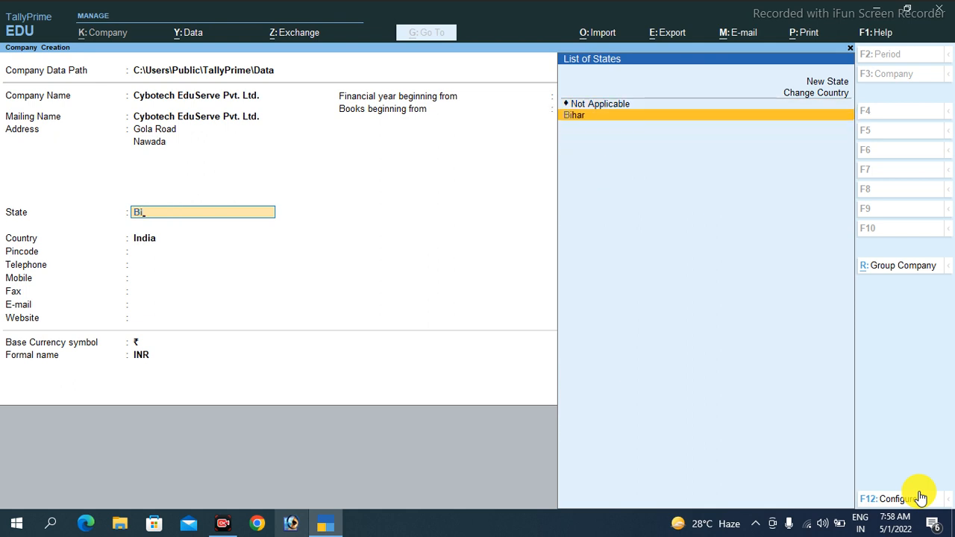
pyautogui.press('Return')
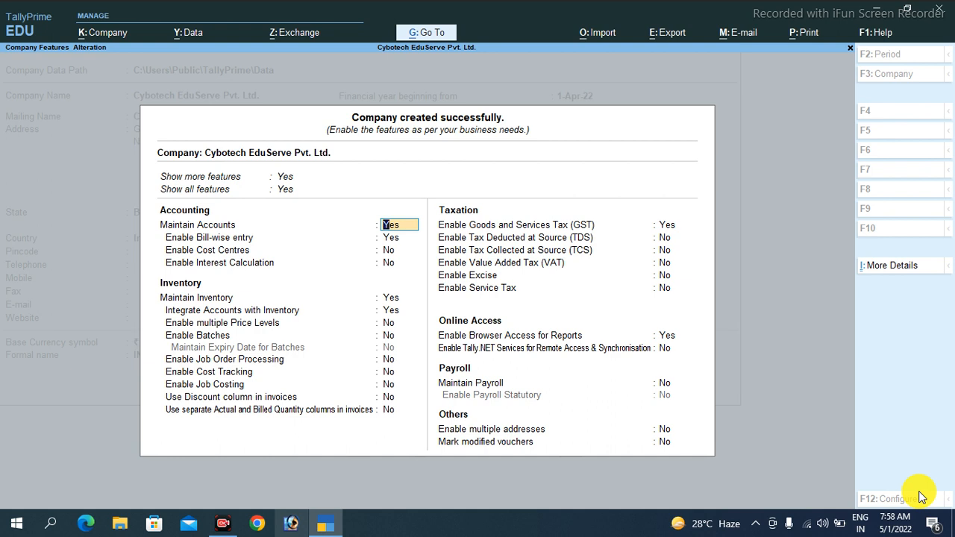
# Step: Accept the default company features, with accounts, bill-wise entry, inventory and GST enabled
pyautogui.press('Return')
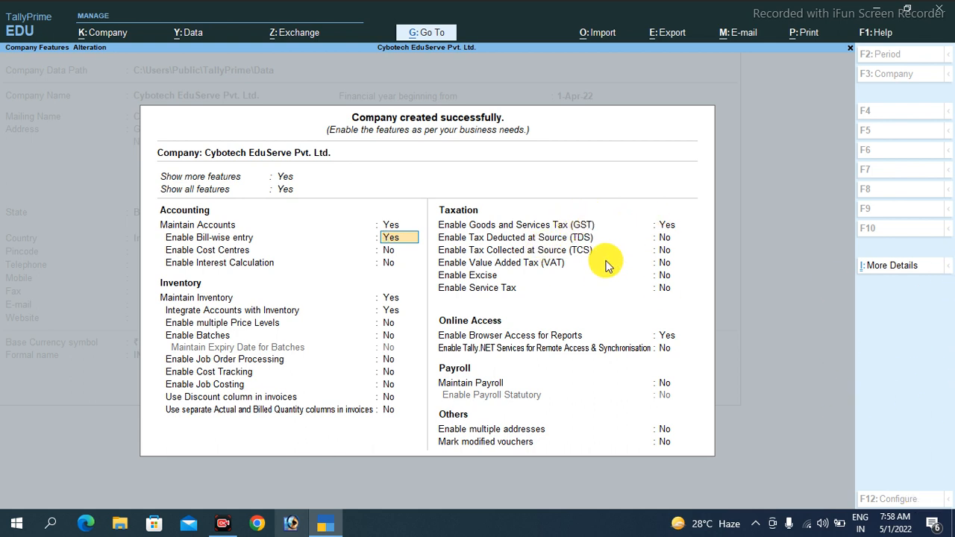
pyautogui.press('ctrl')
pyautogui.hotkey('ctrl', 'a')
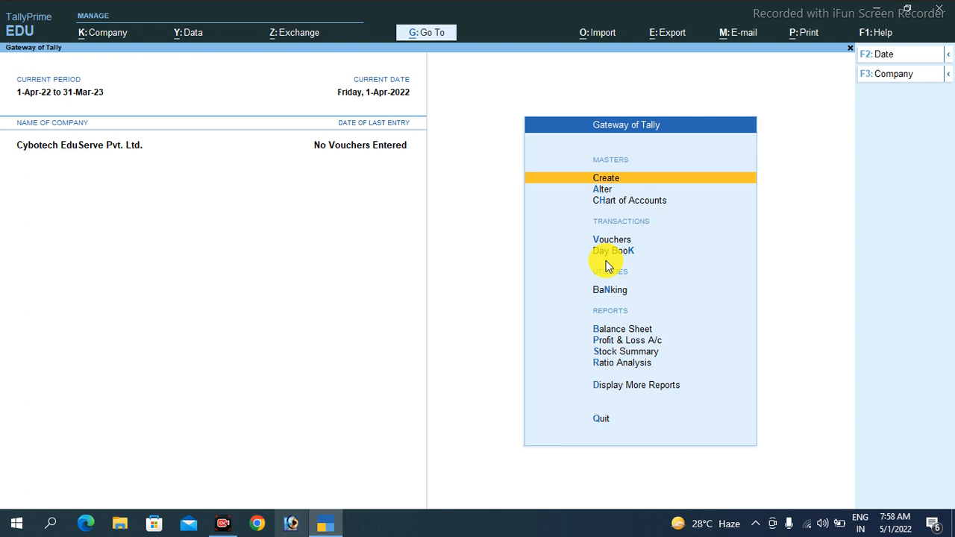
# Step: Open voucher entry for a purchase and set the voucher mode to Item Invoice
pyautogui.press('Down')
pyautogui.press('Down')
pyautogui.press('Down')
pyautogui.press('Return')
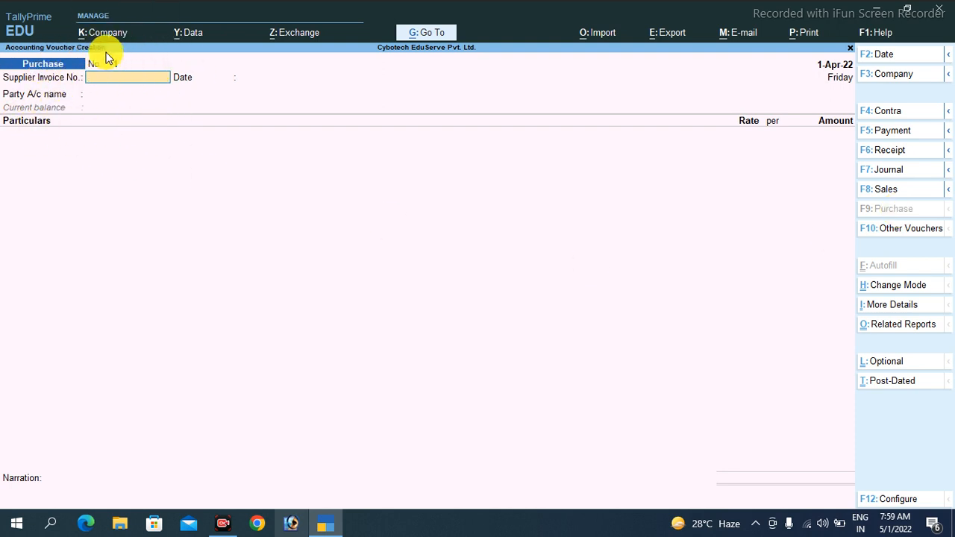
pyautogui.click(896, 288)
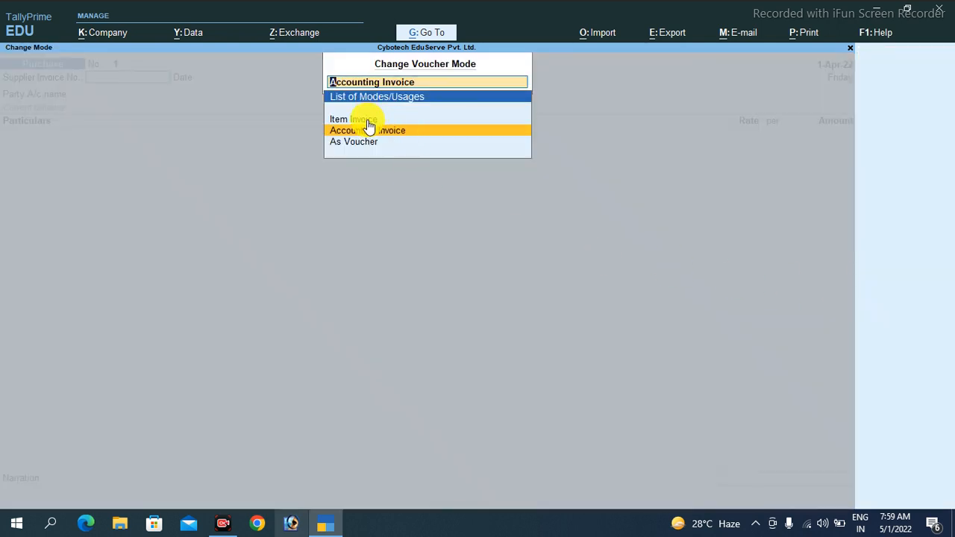
pyautogui.press('Up')
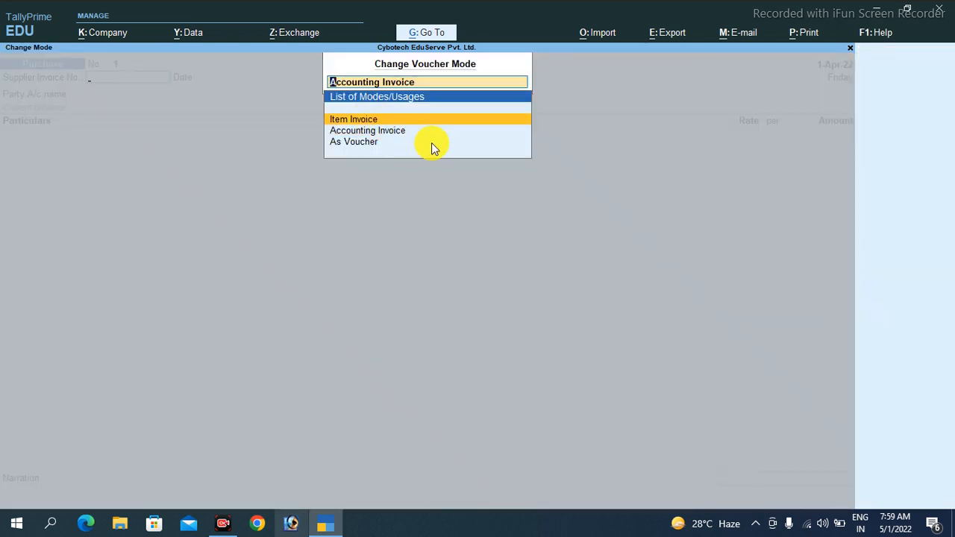
pyautogui.press('Return')
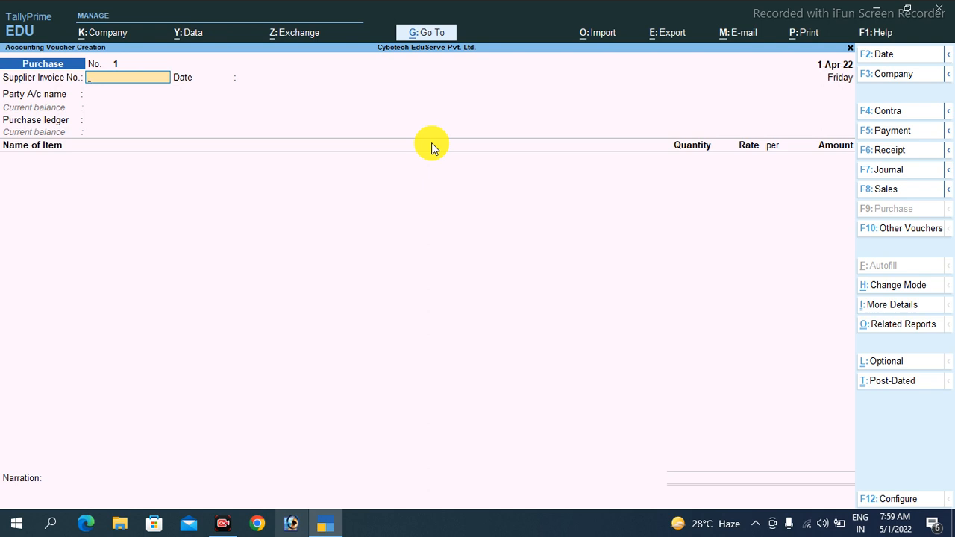
# Step: Enter supplier invoice number 009 dated 1-Apr-22 and begin creating a new ledger for the party account
pyautogui.write('009')
pyautogui.press('Return')
pyautogui.press('Return')
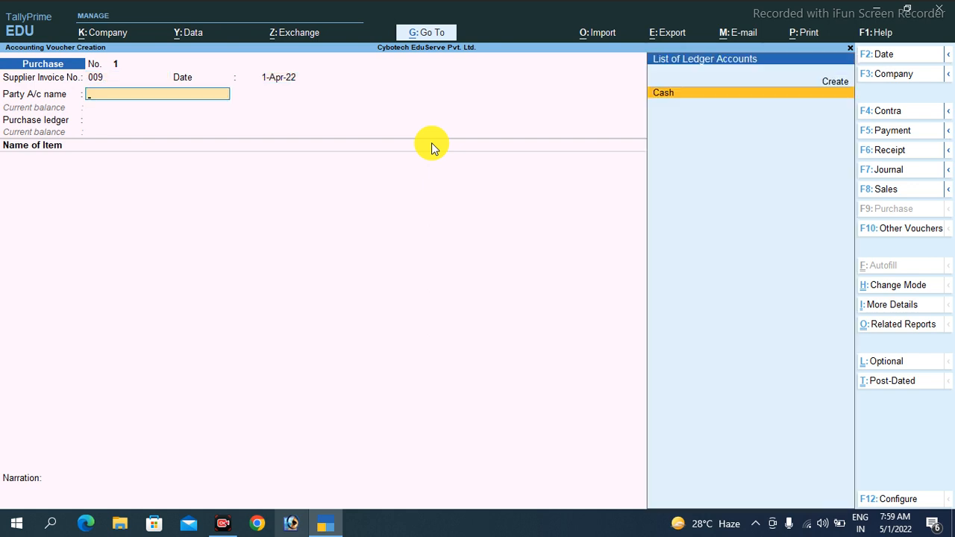
pyautogui.press('Up')
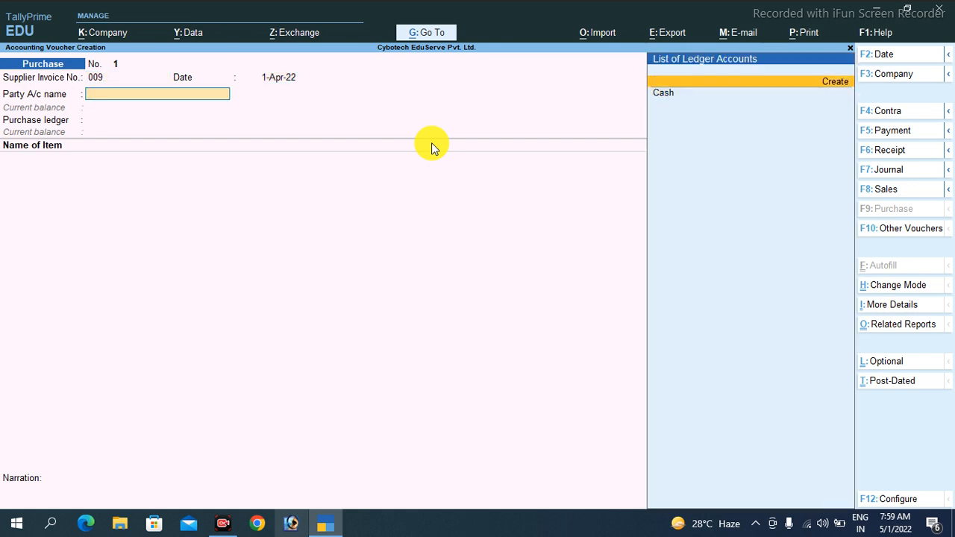
pyautogui.press('Return')
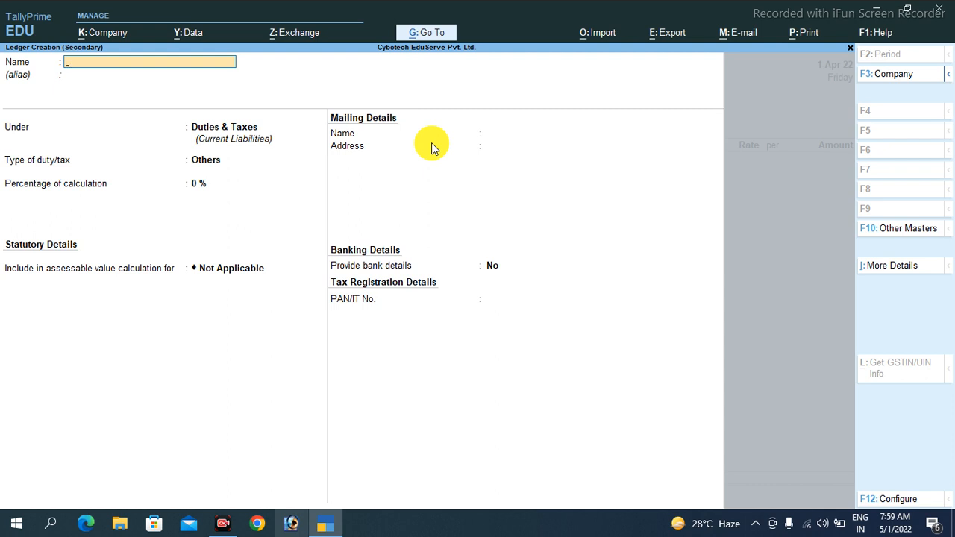
pyautogui.write('Local')
pyautogui.write(' Suuplie')
pyautogui.press('BackSpace')
pyautogui.press('BackSpace')
pyautogui.press('BackSpace')
pyautogui.press('BackSpace')
pyautogui.press('BackSpace')
pyautogui.press('BackSpace')
pyautogui.press('BackSpace')
pyautogui.press('BackSpace')
pyautogui.press('BackSpace')
pyautogui.press('BackSpace')
pyautogui.press('BackSpace')
pyautogui.press('BackSpace')
pyautogui.press('BackSpace')
# Step: Name the party ledger Abc Dealer (Local) and place it under Sundry Creditors
pyautogui.write('Abc')
pyautogui.write('Dealer (Local)')
pyautogui.press('Return')
pyautogui.press('Return')
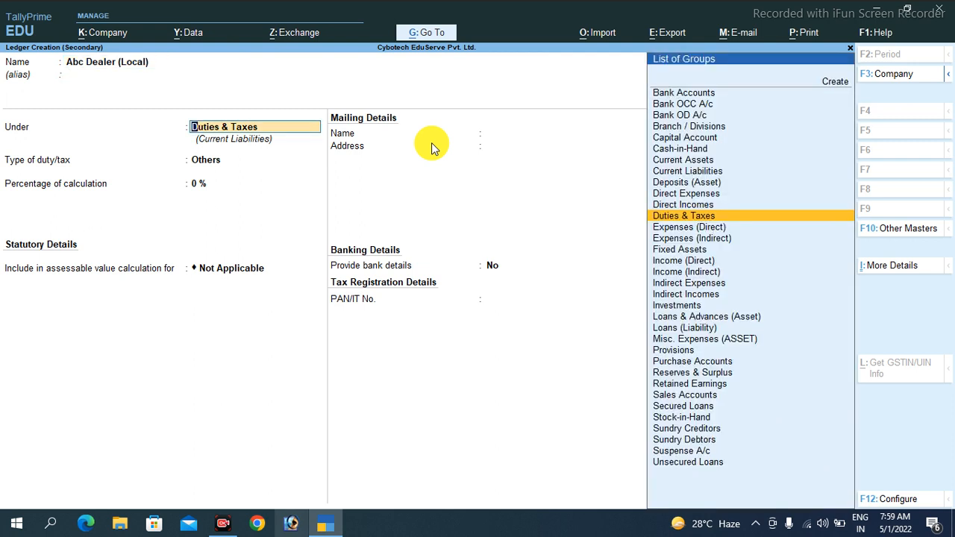
pyautogui.write('Su')
pyautogui.press('Down')
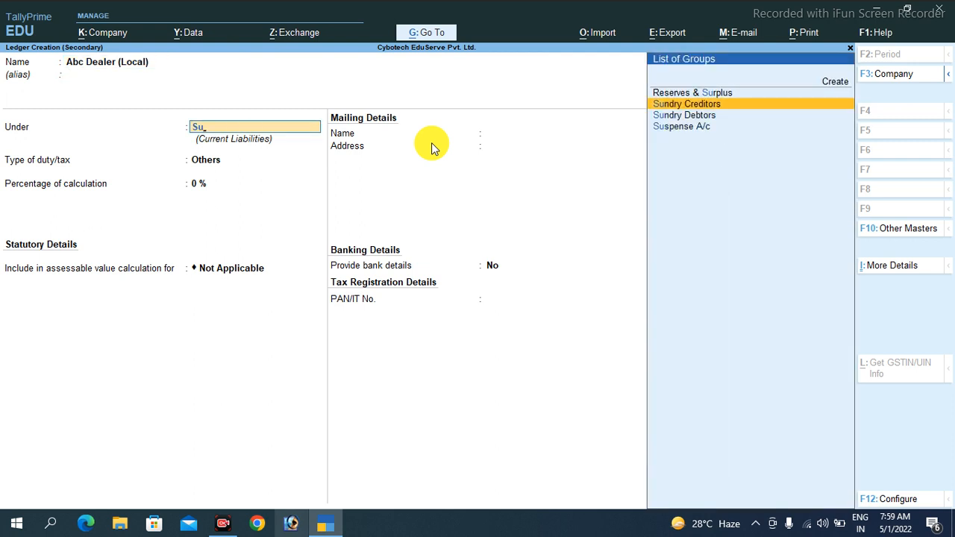
pyautogui.press('Return')
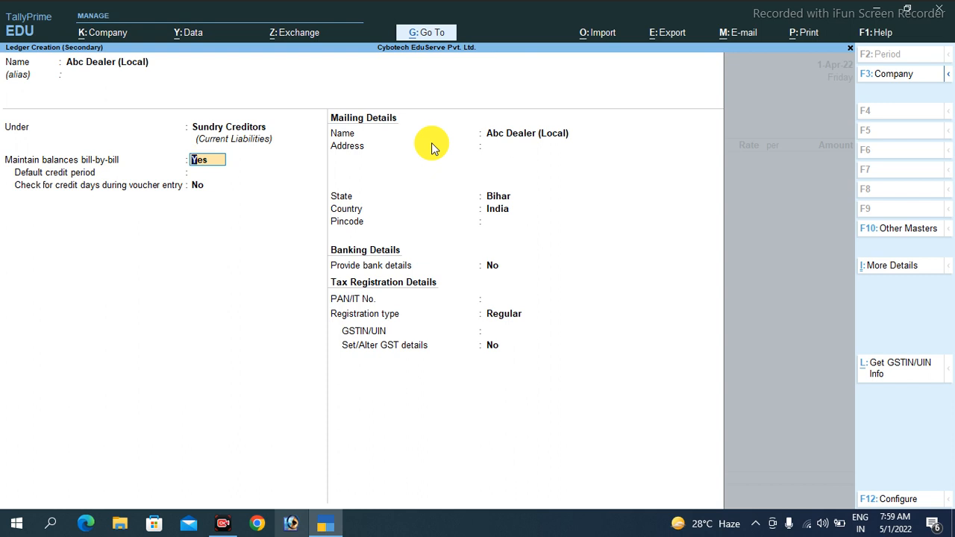
# Step: Keep bill-by-bill balances enabled and fill in the dealer's mailing address with Bihar as the state
pyautogui.press('Return')
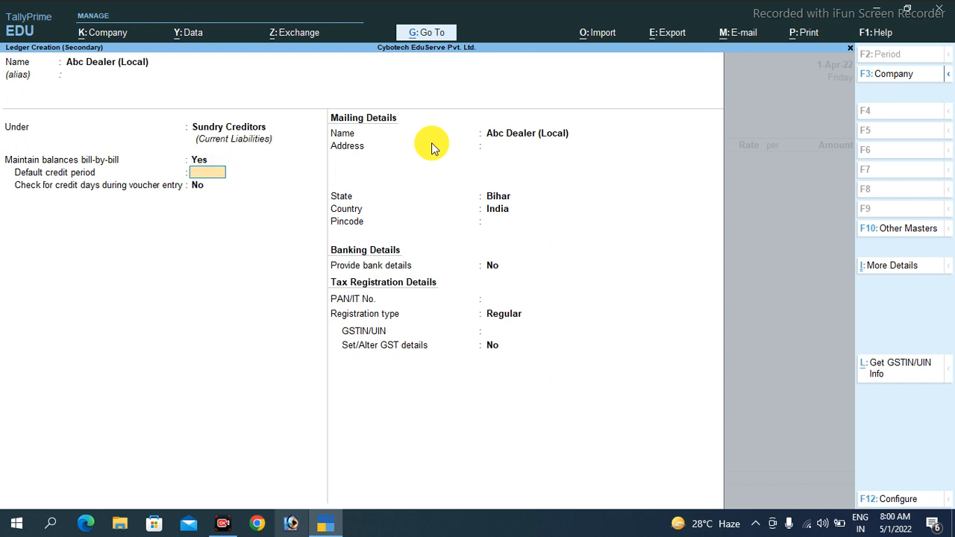
pyautogui.press('Return')
pyautogui.press('Return')
pyautogui.press('Return')
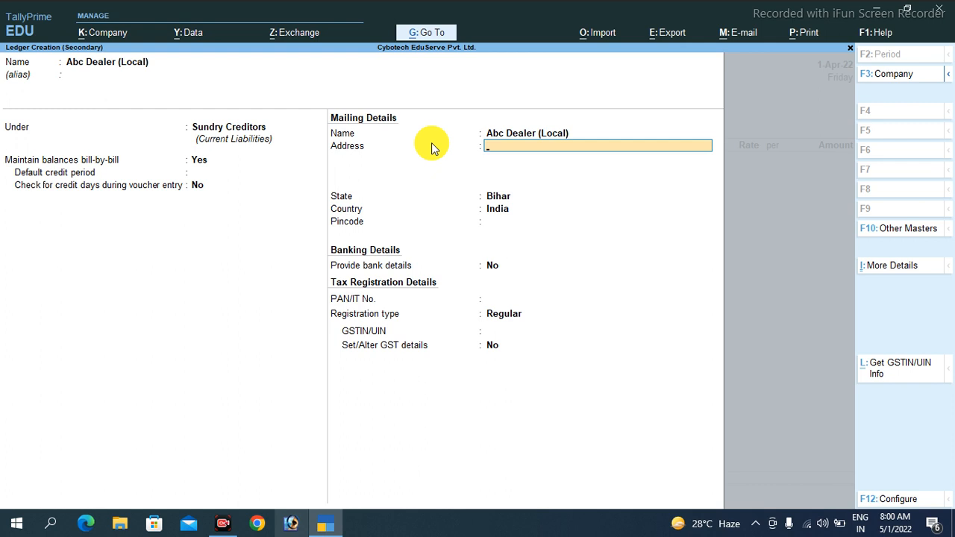
pyautogui.write('Gola Road')
pyautogui.press('Return')
pyautogui.write('Patn')
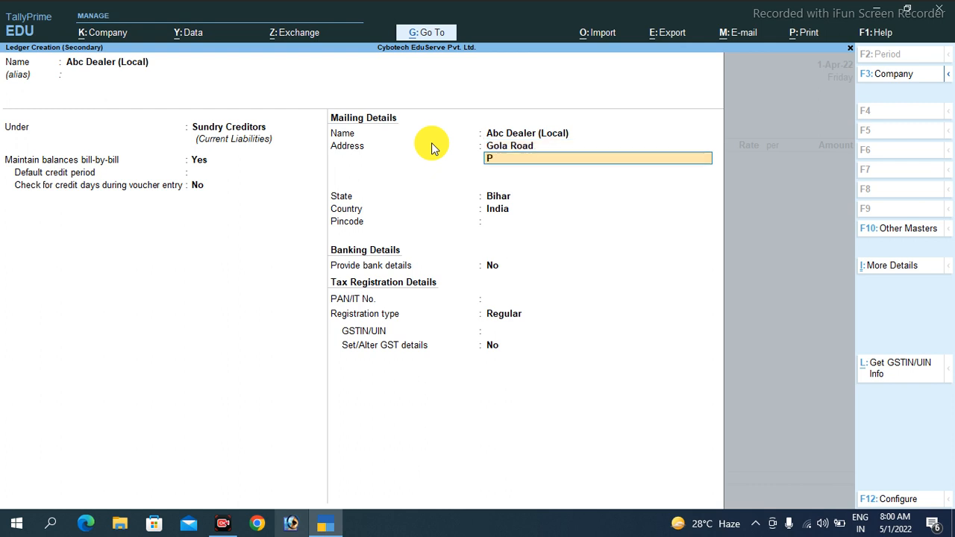
pyautogui.press('Return')
pyautogui.press('Return')
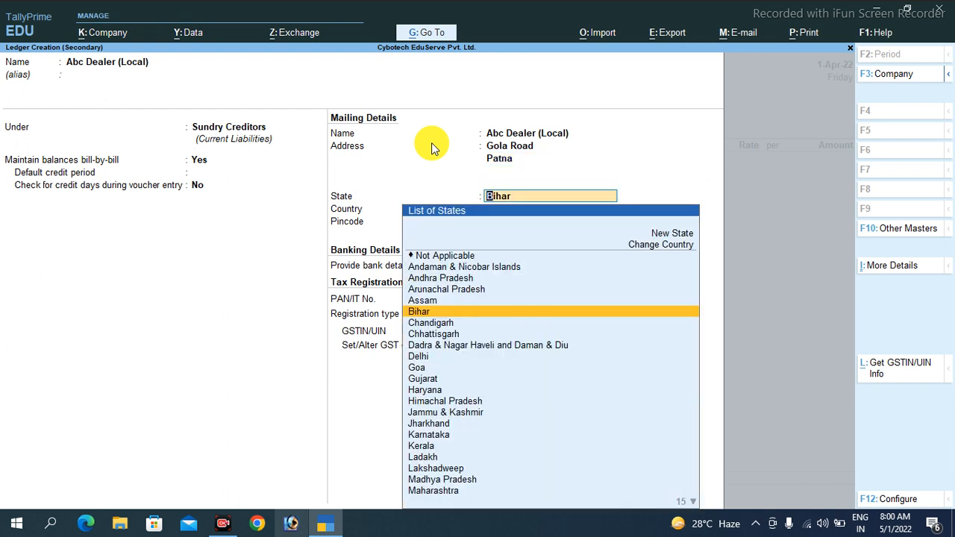
pyautogui.press('Return')
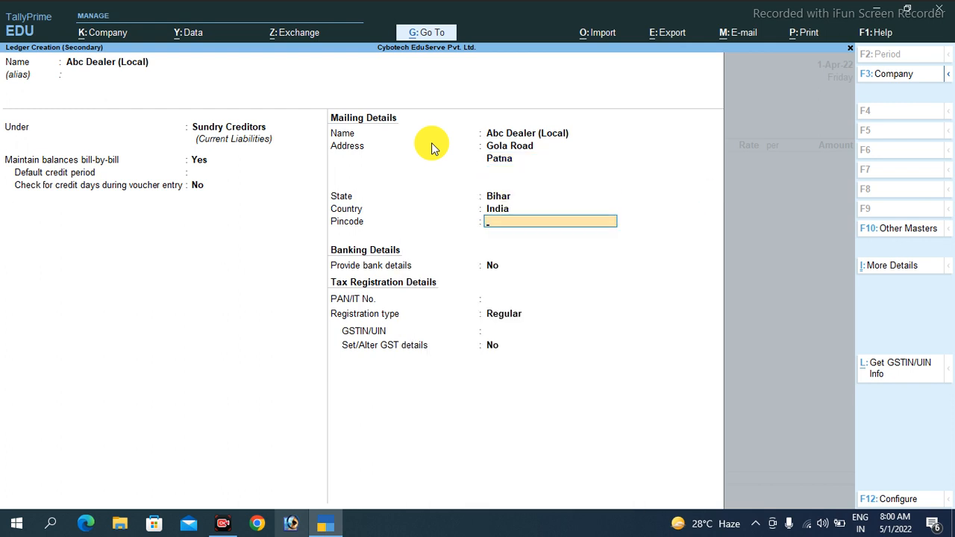
pyautogui.press('Return')
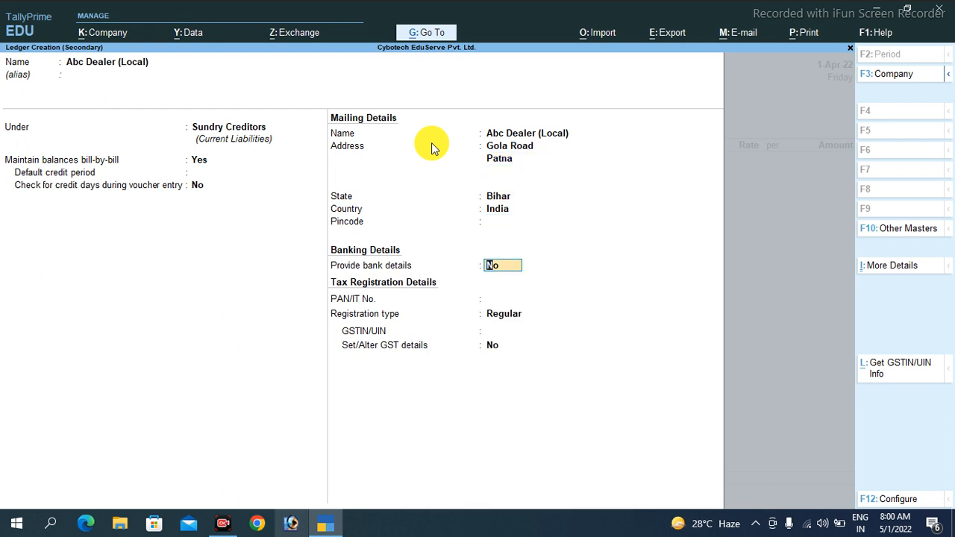
# Step: Set the dealer's registration type to Unregistered, without bank details or PAN, and save the ledger
pyautogui.press('Return')
pyautogui.press('Return')
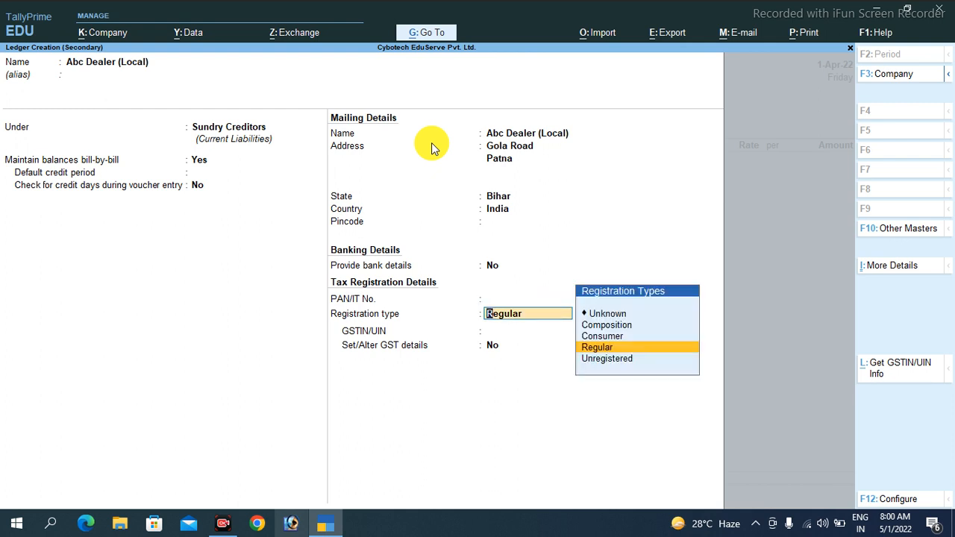
pyautogui.press('Down')
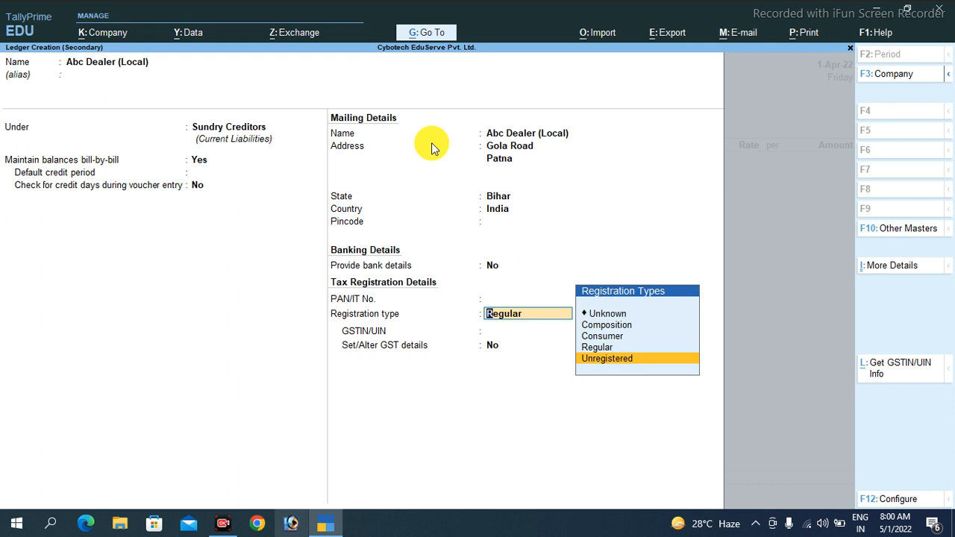
pyautogui.press('Return')
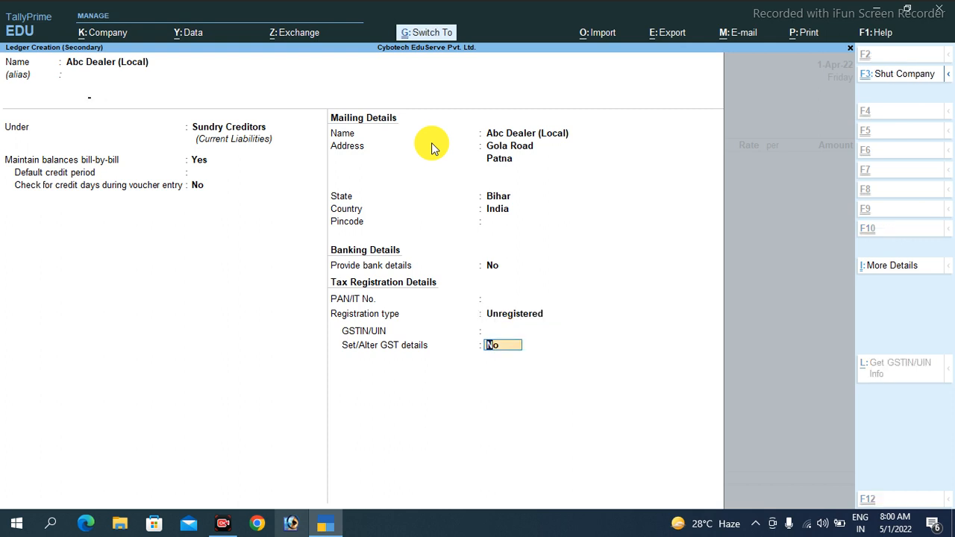
pyautogui.hotkey('ctrl', 'a')
pyautogui.hotkey('ctrl', 'a')
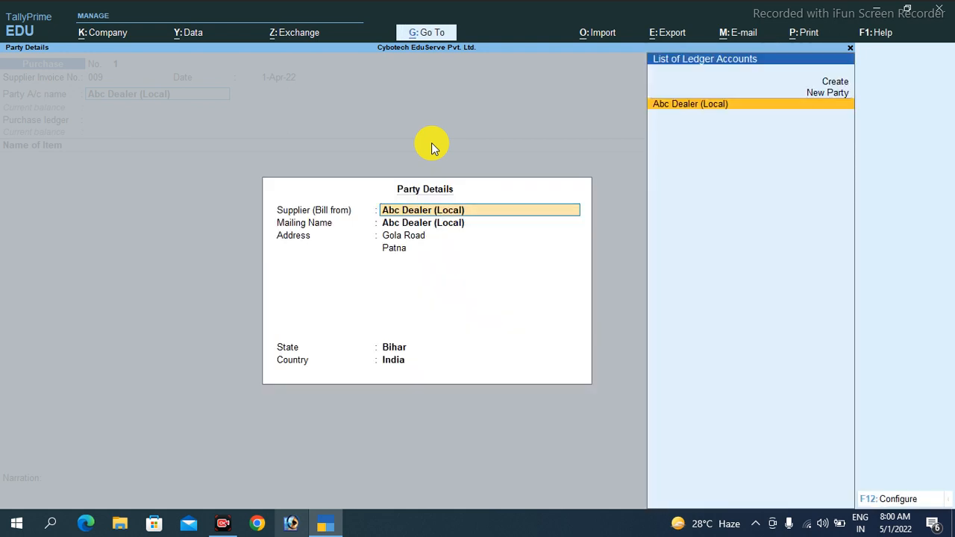
# Step: Accept the party details for Abc Dealer (Local) as the supplier on the purchase voucher
pyautogui.press('Return')
pyautogui.press('Return')
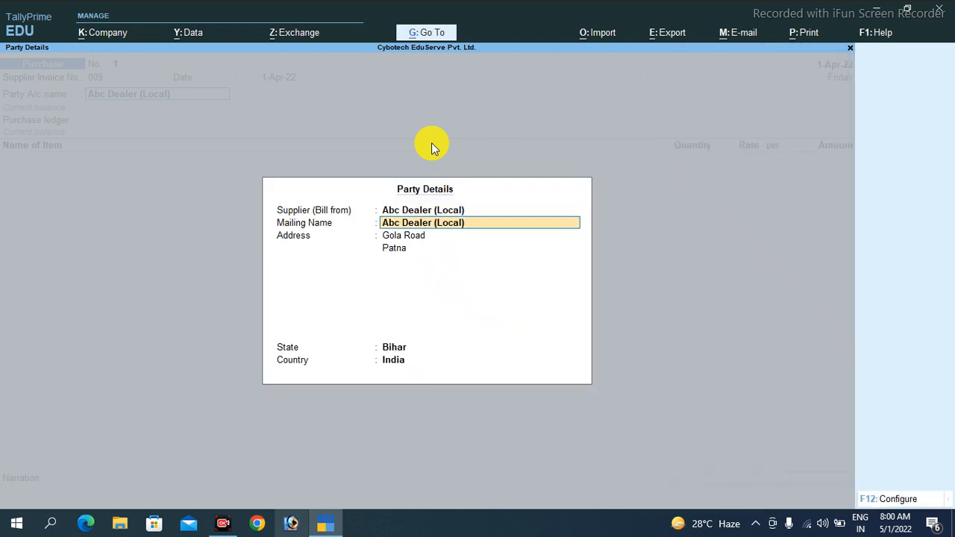
pyautogui.press('Return')
pyautogui.press('Return')
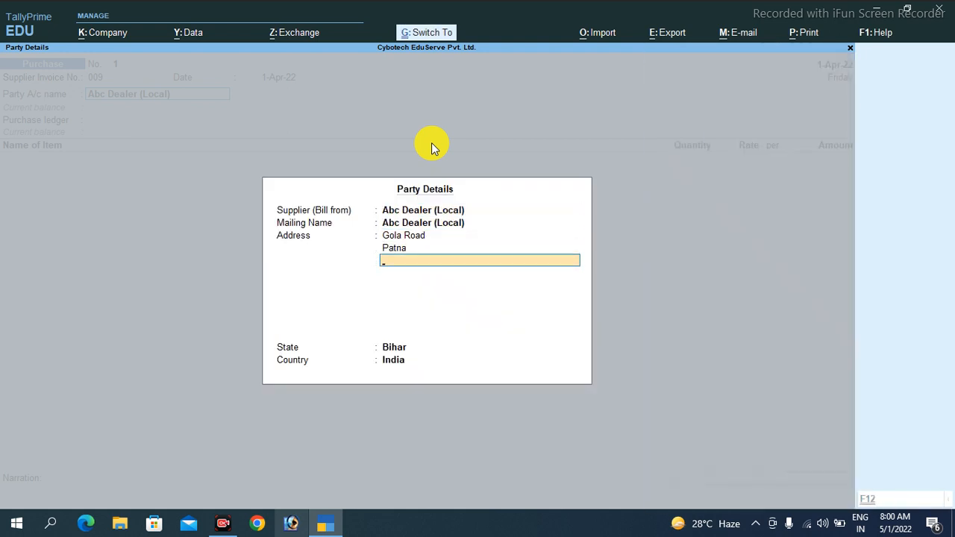
pyautogui.hotkey('ctrl', 'a')
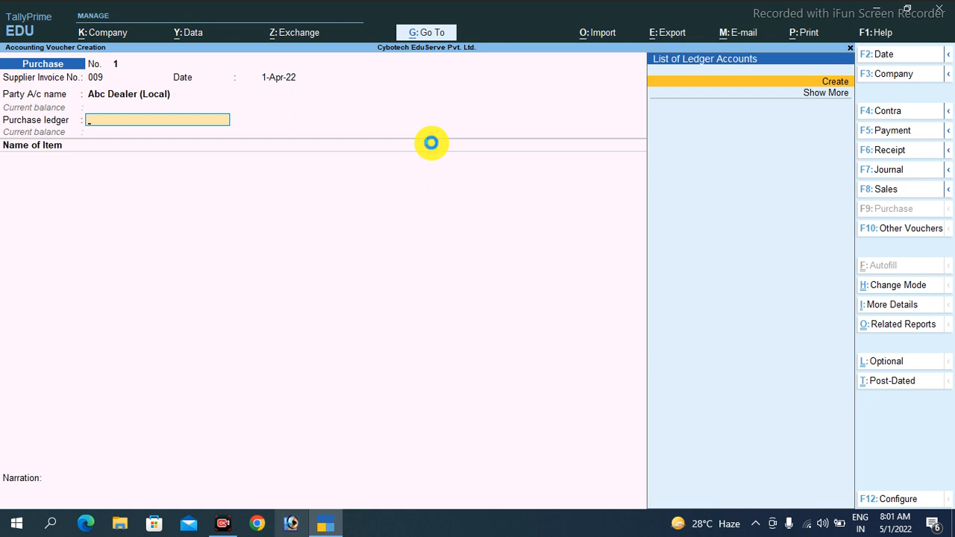
# Step: Begin a purchase ledger named Purchase A/c under Purchase Accounts, with its type of ledger Not Applicable
pyautogui.hotkey('alt', 'c')
pyautogui.write('Purchase A/c')
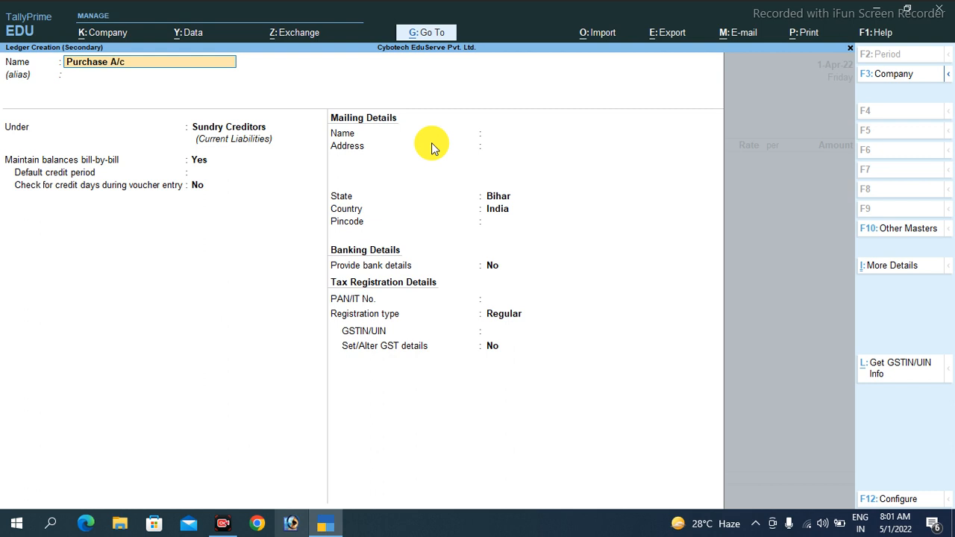
pyautogui.press('Return')
pyautogui.press('Return')
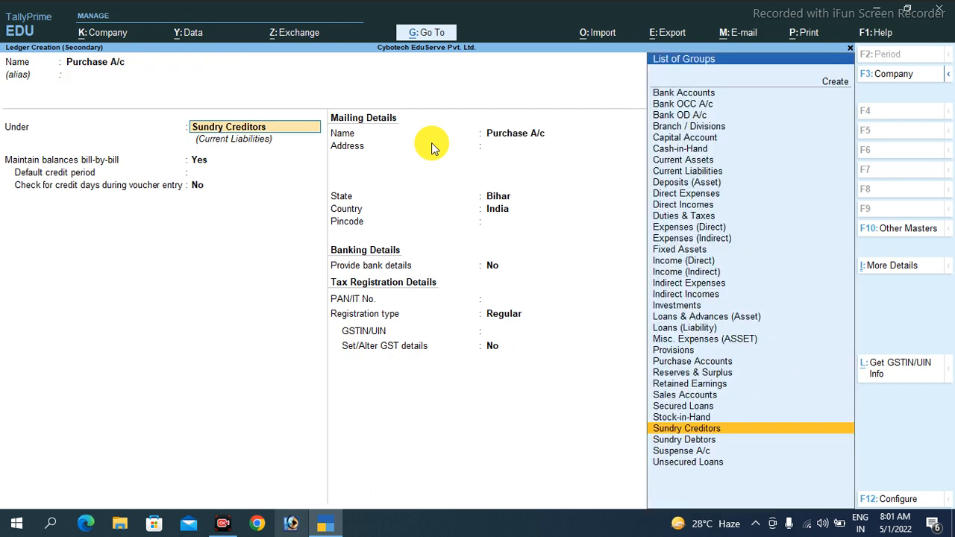
pyautogui.write('Pu')
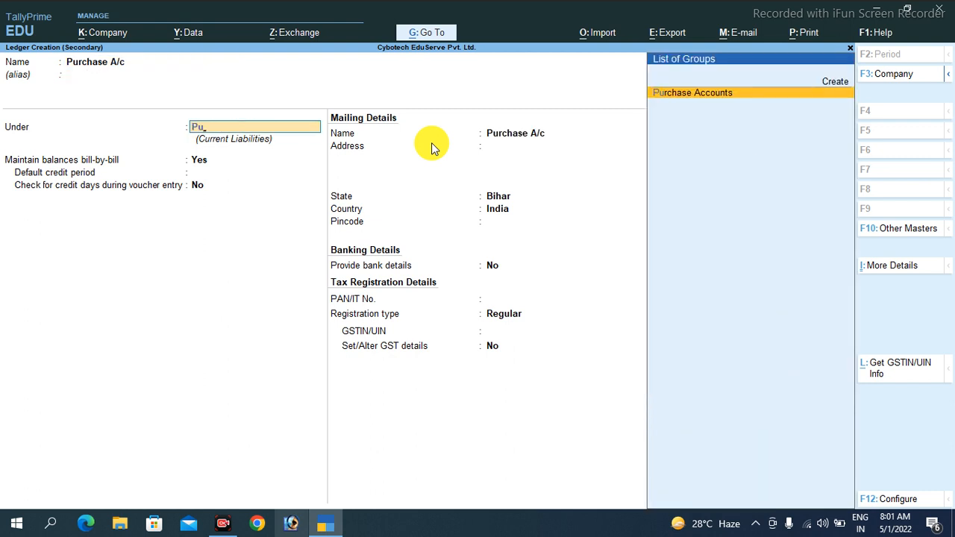
pyautogui.press('Return')
pyautogui.press('Return')
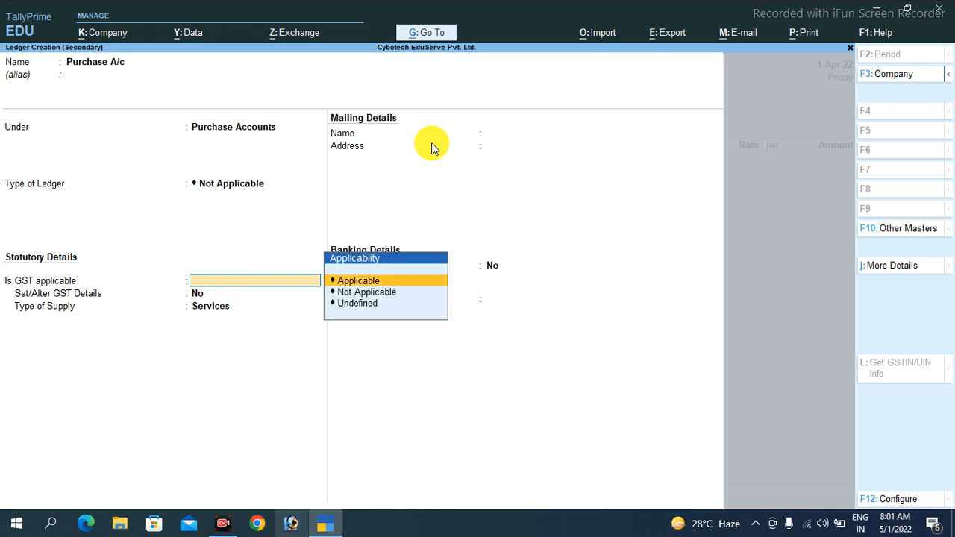
# Step: Make GST applicable to the purchase ledger without separate GST details, set its type of supply to Goods, and save the ledger
pyautogui.press('Return')
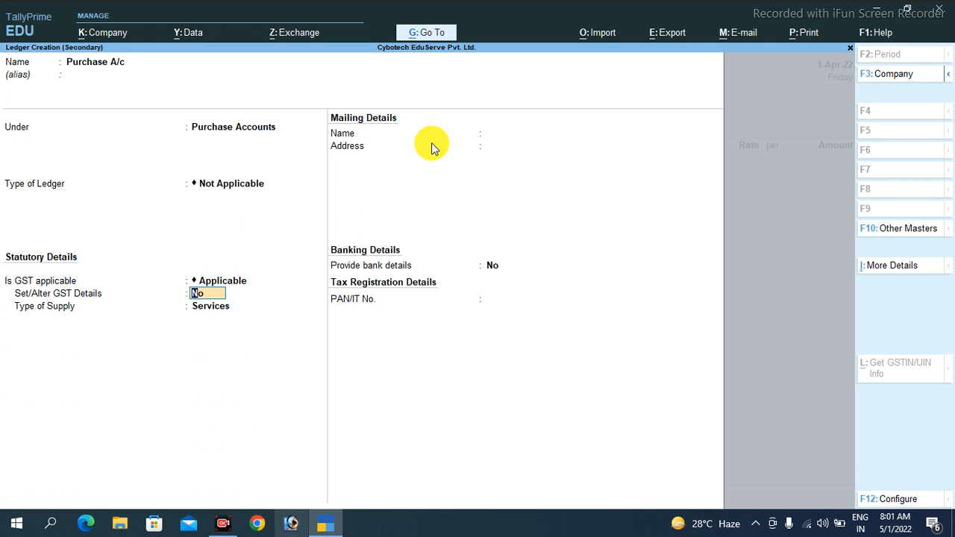
pyautogui.press('Return')
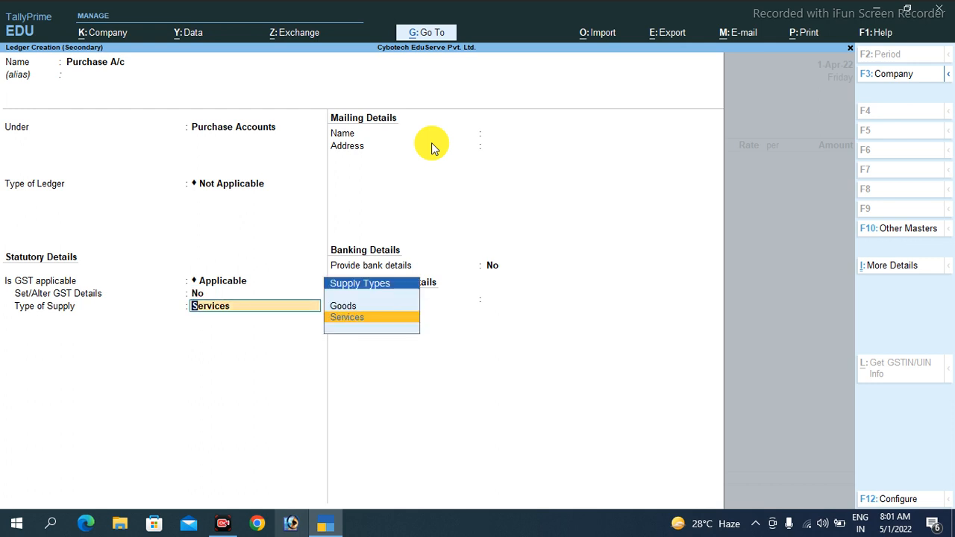
pyautogui.press('Up')
pyautogui.press('Return')
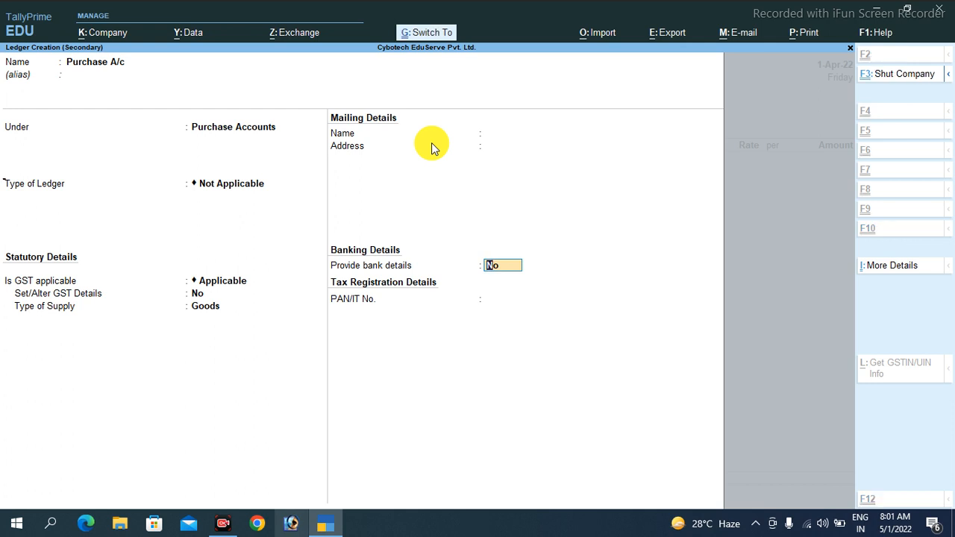
pyautogui.hotkey('ctrl', 'a')
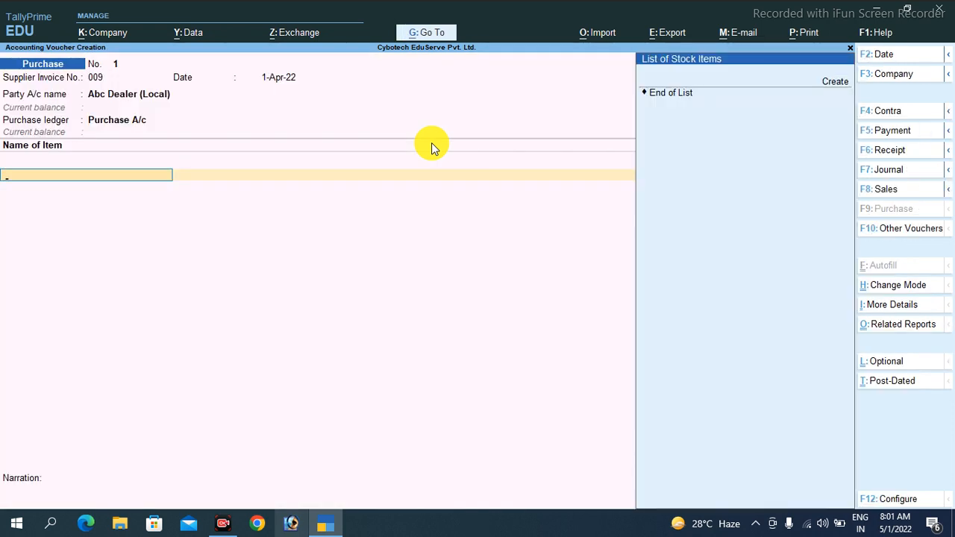
# Step: Begin a new stock item named Dell Laptop under the Primary group from the purchase voucher's item line
pyautogui.hotkey('alt', 'c')
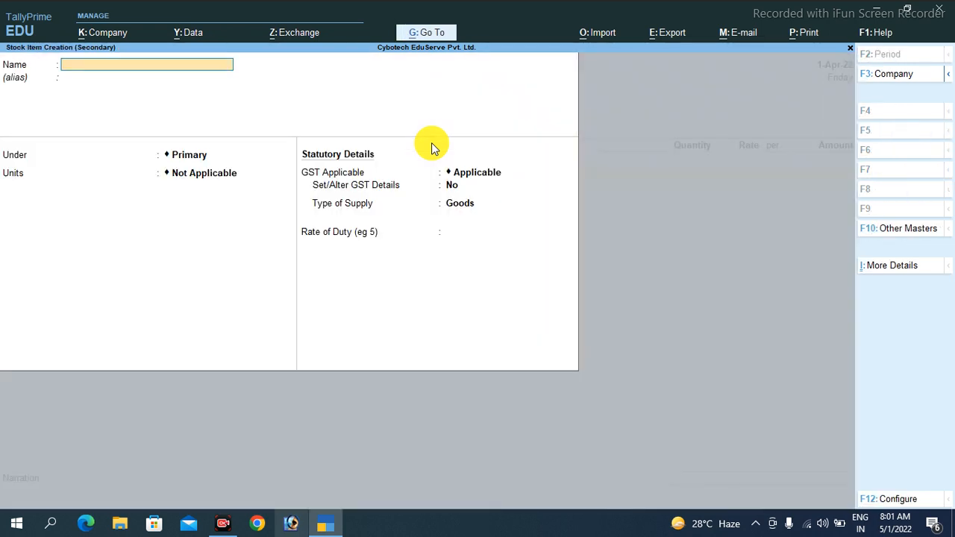
pyautogui.write('Dell Lap[top')
pyautogui.press('BackSpace')
pyautogui.press('BackSpace')
pyautogui.press('BackSpace')
pyautogui.press('BackSpace')
pyautogui.write('top')
pyautogui.press('Return')
pyautogui.press('Return')
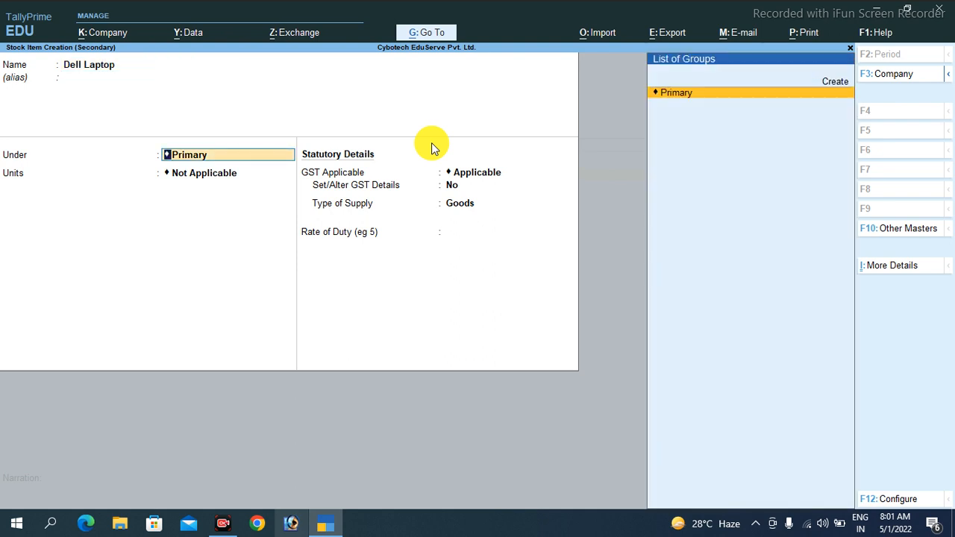
pyautogui.press('Return')
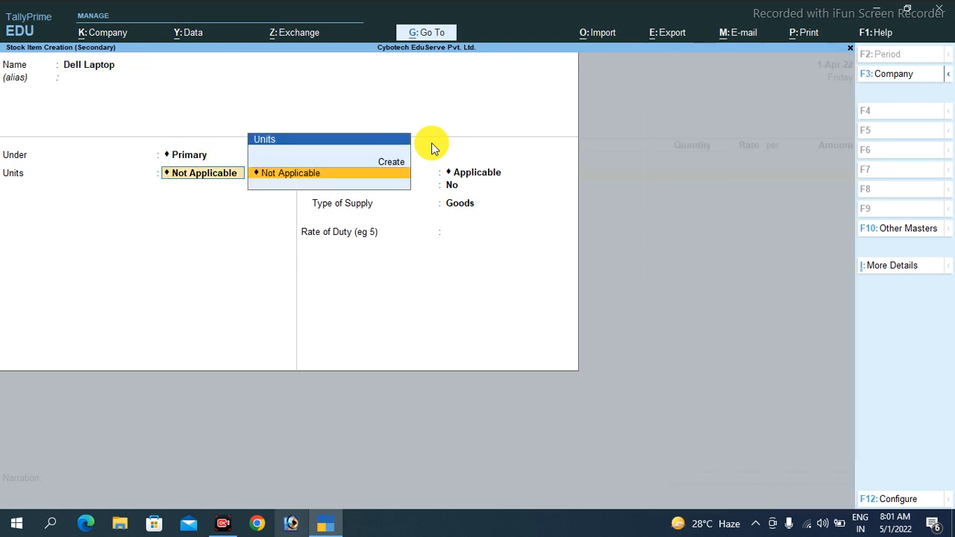
# Step: Create a simple unit with symbol NOS, formal name Numbers, UQC NOS-NUMBERS and 0 decimal places for the stock item
pyautogui.press('Up')
pyautogui.press('Return')
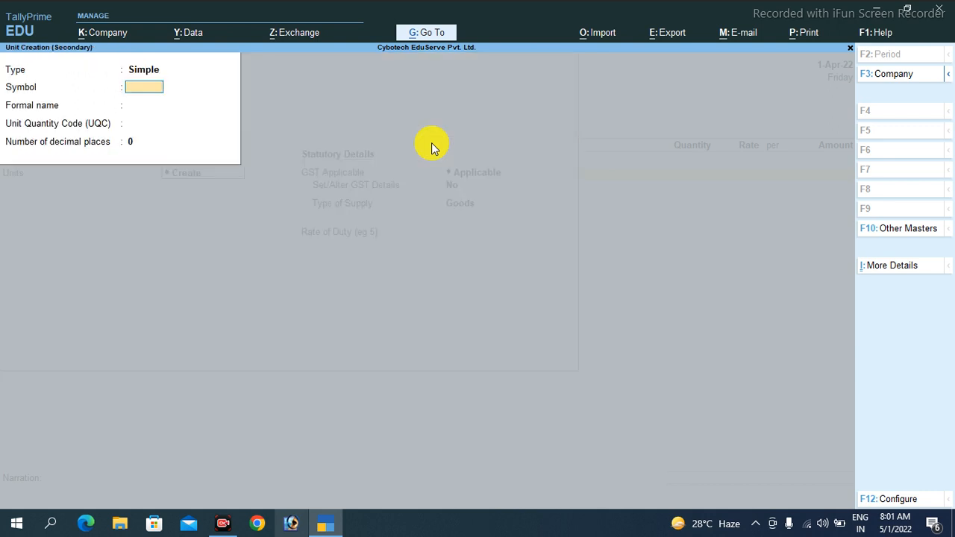
pyautogui.write('NOS')
pyautogui.press('Return')
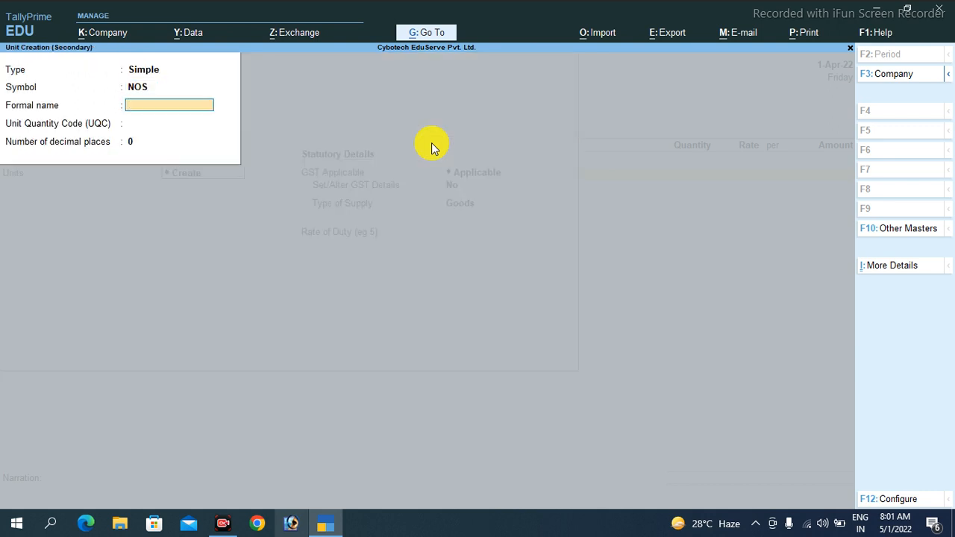
pyautogui.write('Numbers')
pyautogui.press('Return')
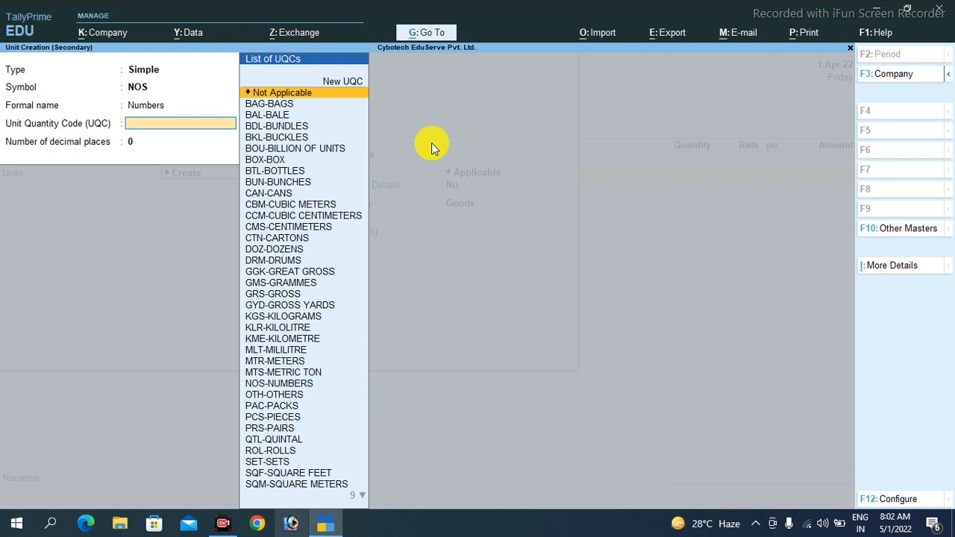
pyautogui.write('no')
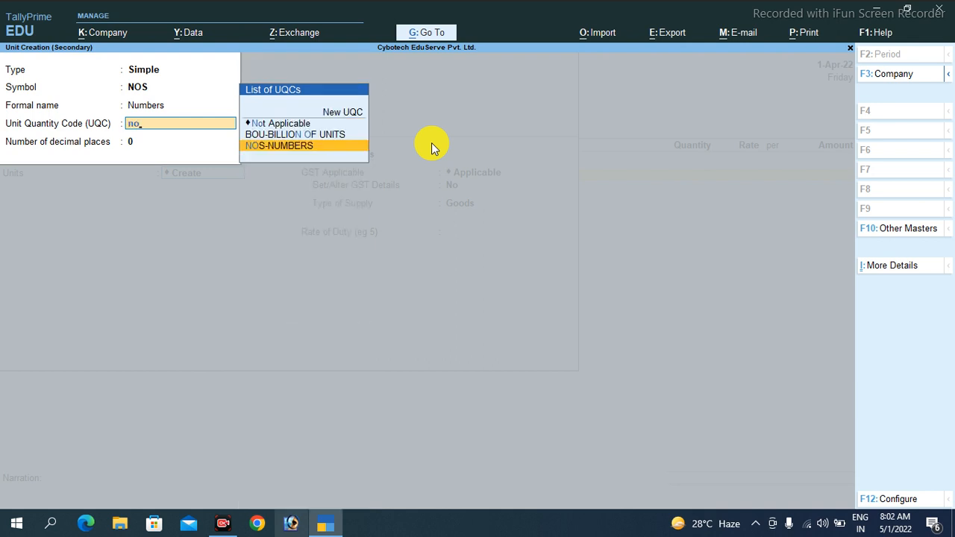
pyautogui.press('Return')
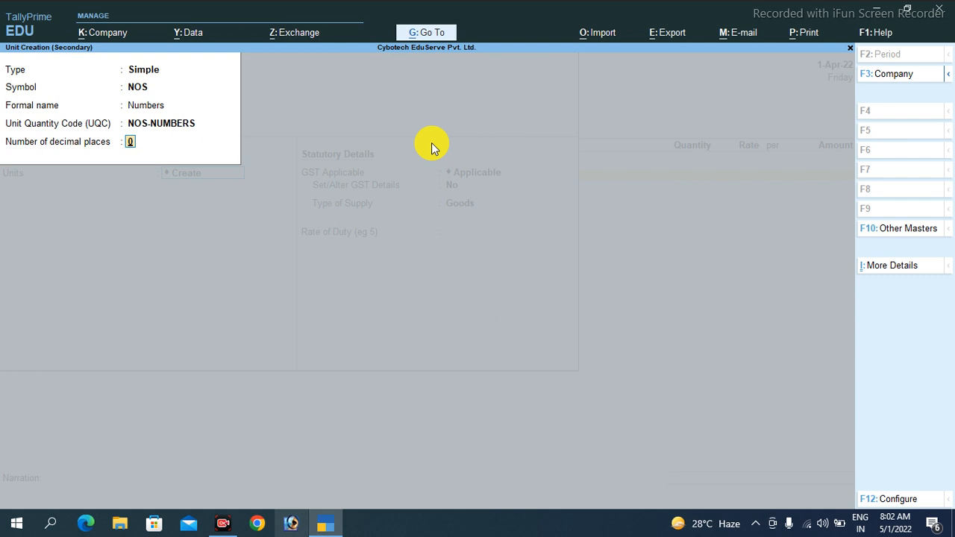
pyautogui.press('Return')
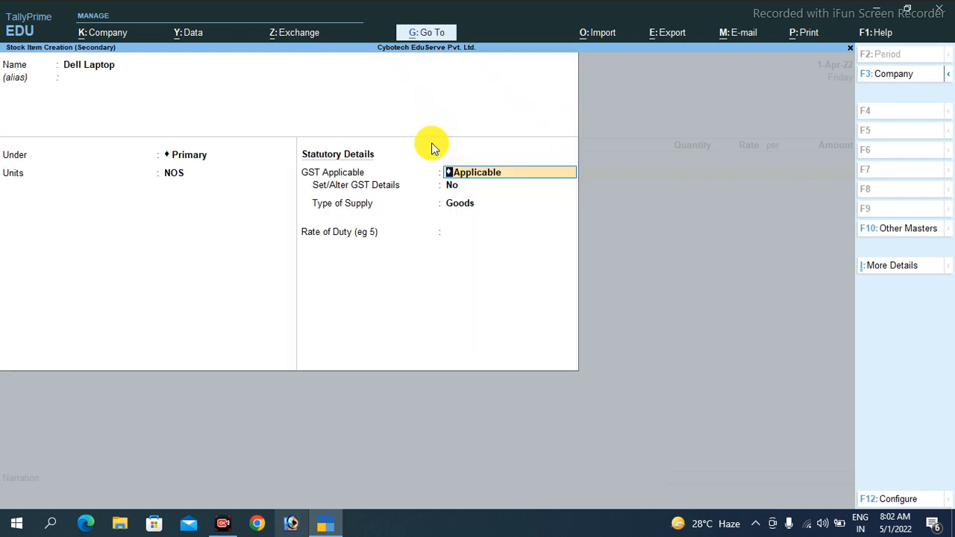
# Step: Set GST to Applicable for the Dell Laptop item and open its GST details for entry
pyautogui.press('BackSpace')
pyautogui.write('a')
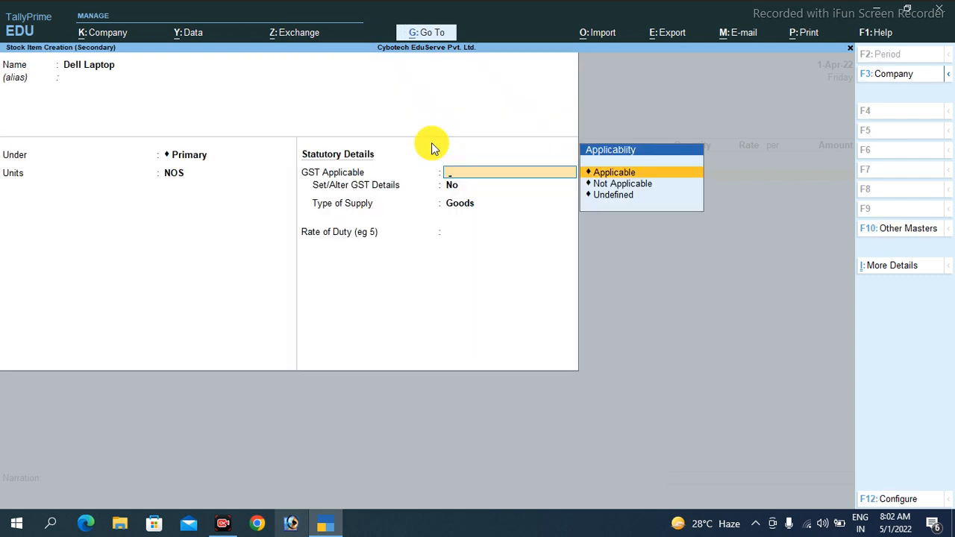
pyautogui.press('Return')
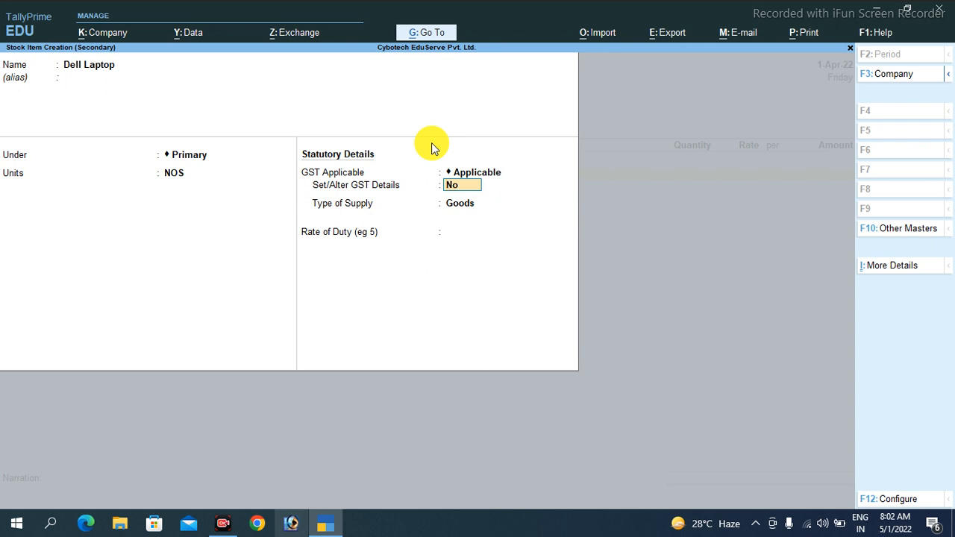
pyautogui.write('y')
pyautogui.press('Return')
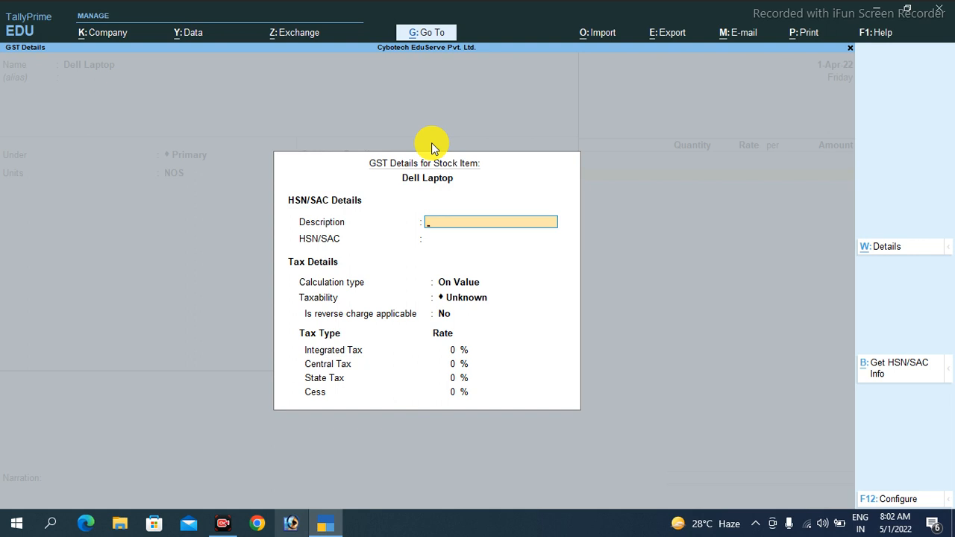
# Step: Enter Laptop as the item's GST description and 1234 as its HSN/SAC code
pyautogui.write('Laptop')
pyautogui.press('Return')
pyautogui.write('12234')
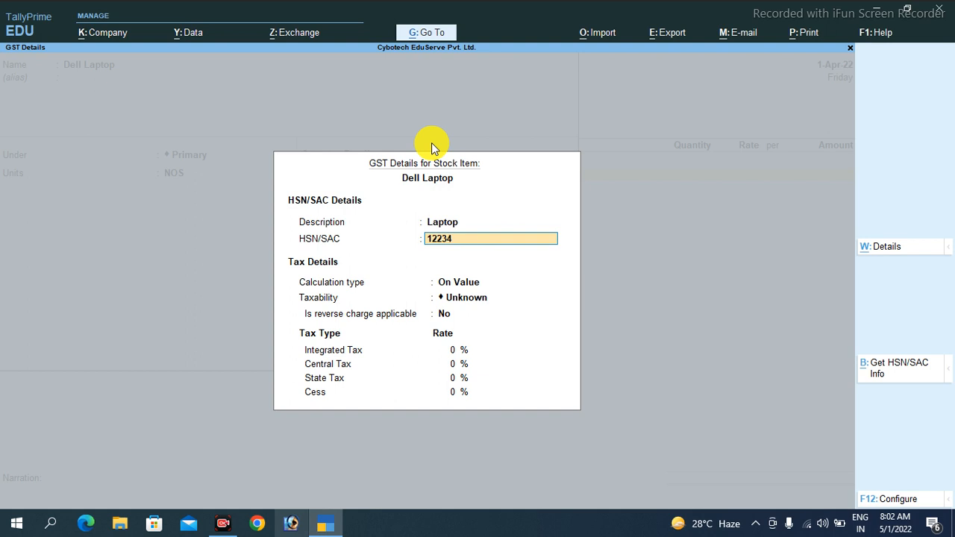
pyautogui.press('Return')
pyautogui.hotkey('shift', 'Tab')
pyautogui.write('1234')
pyautogui.press('Return')
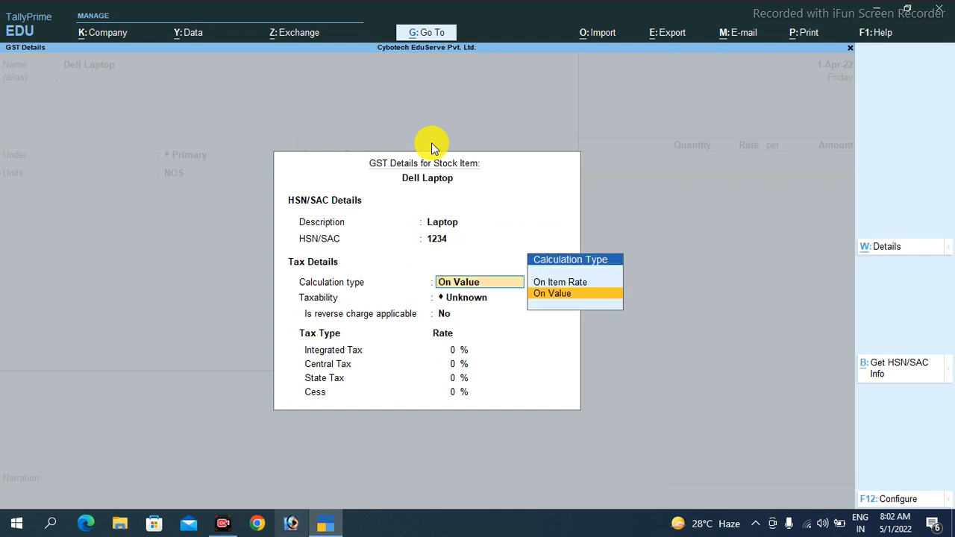
# Step: Keep the tax calculation type as On Value and set the item's taxability to Taxable
pyautogui.press('Return')
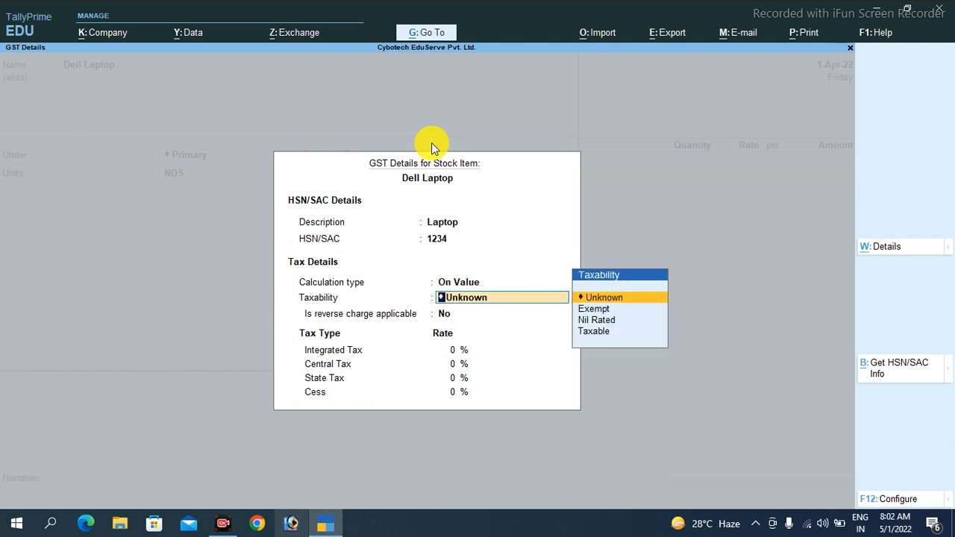
pyautogui.press('Down')
pyautogui.press('Down')
pyautogui.press('Down')
pyautogui.press('Return')
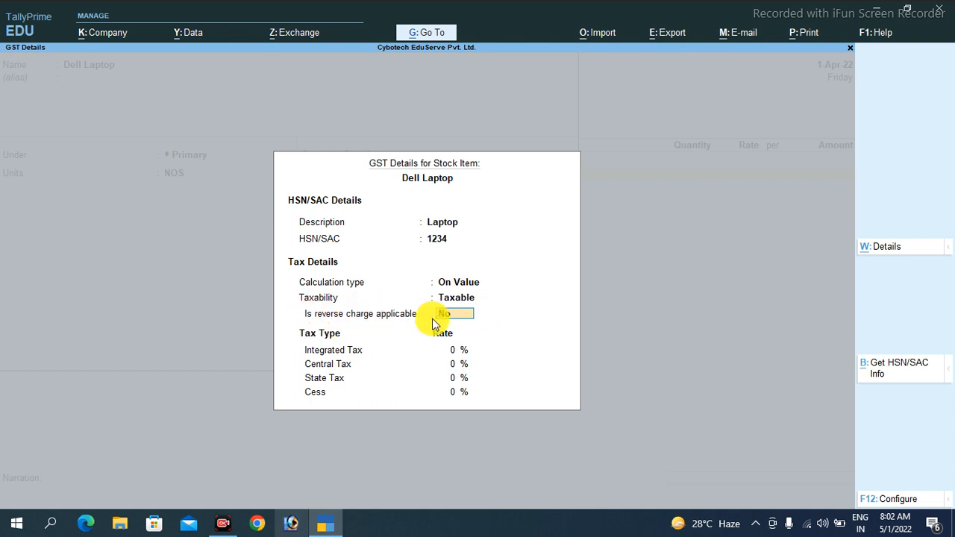
# Step: Keep Reverse Charge calculation enabled in the GST details configuration and set reverse charge as applicable for the laptop item
pyautogui.click(898, 506)
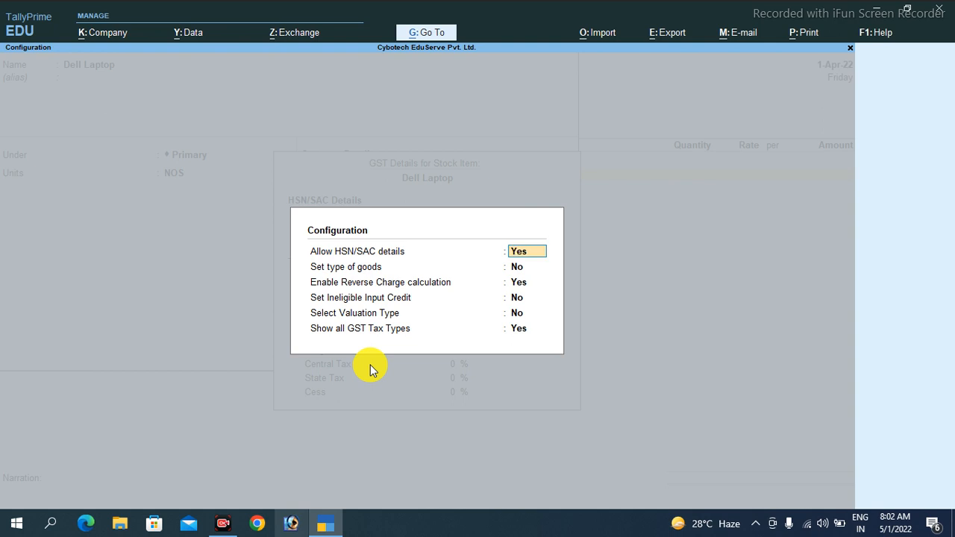
pyautogui.press('Return')
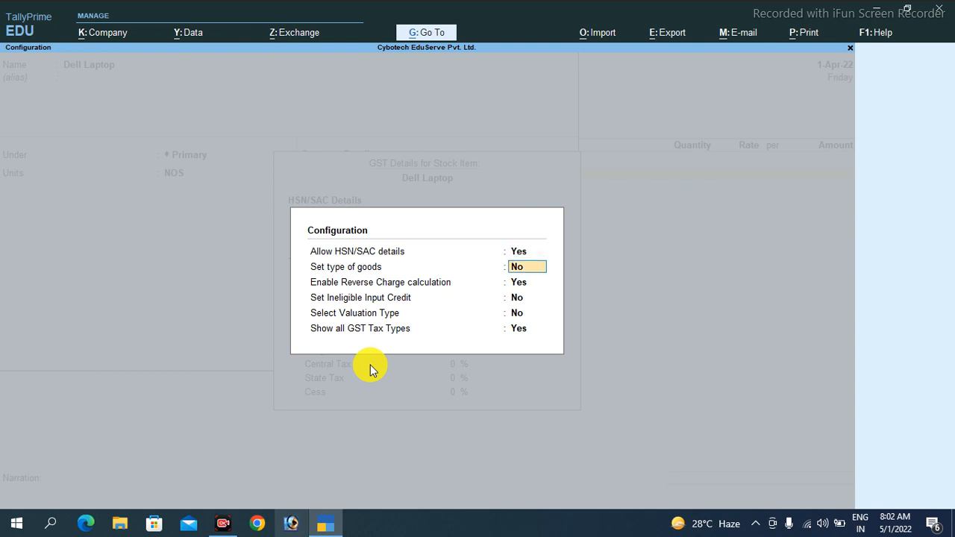
pyautogui.press('Return')
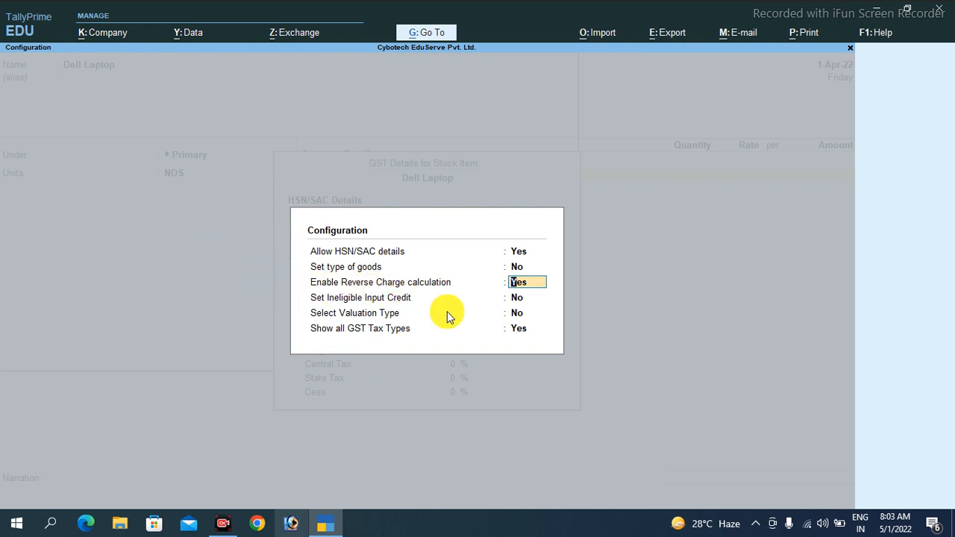
pyautogui.hotkey('ctrl', 'a')
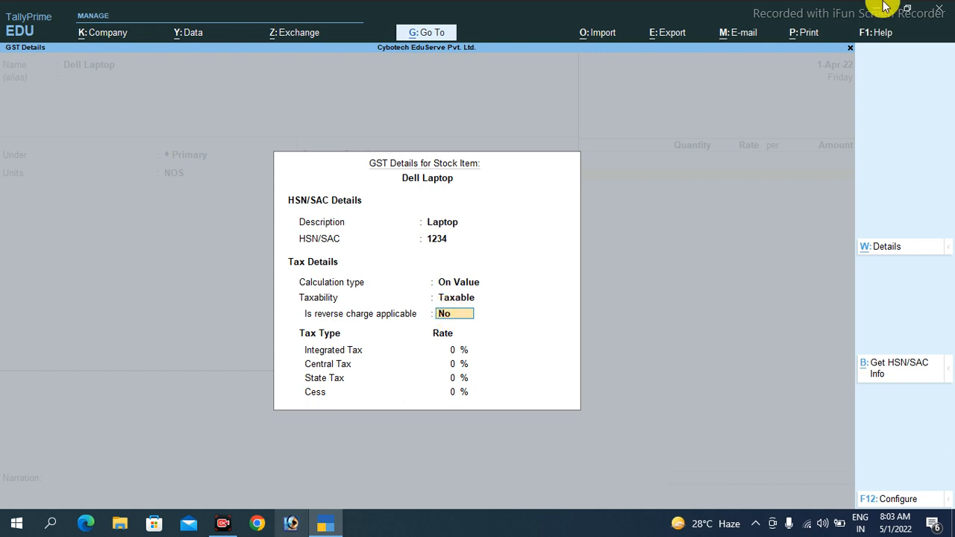
pyautogui.write('y')
pyautogui.press('Return')
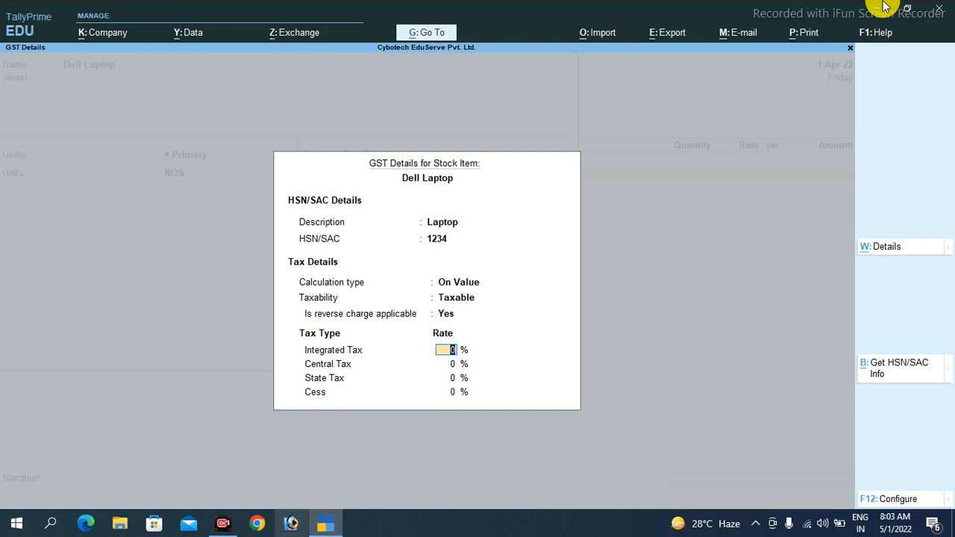
# Step: Set the integrated tax rate to 18%, keep Goods as the type of supply, and save the Dell Laptop stock item
pyautogui.write('18')
pyautogui.press('Return')
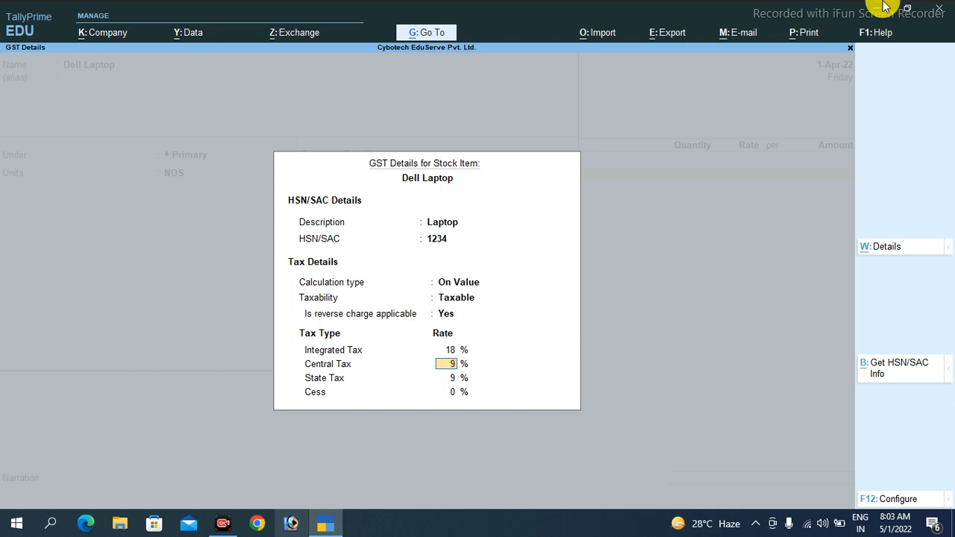
pyautogui.hotkey('ctrl', 'a')
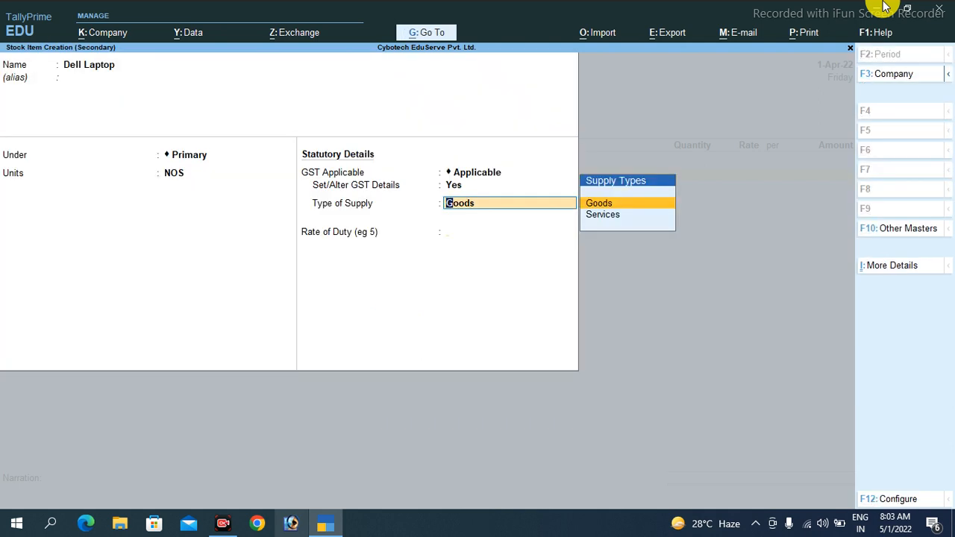
pyautogui.press('Return')
pyautogui.hotkey('ctrl', 'a')
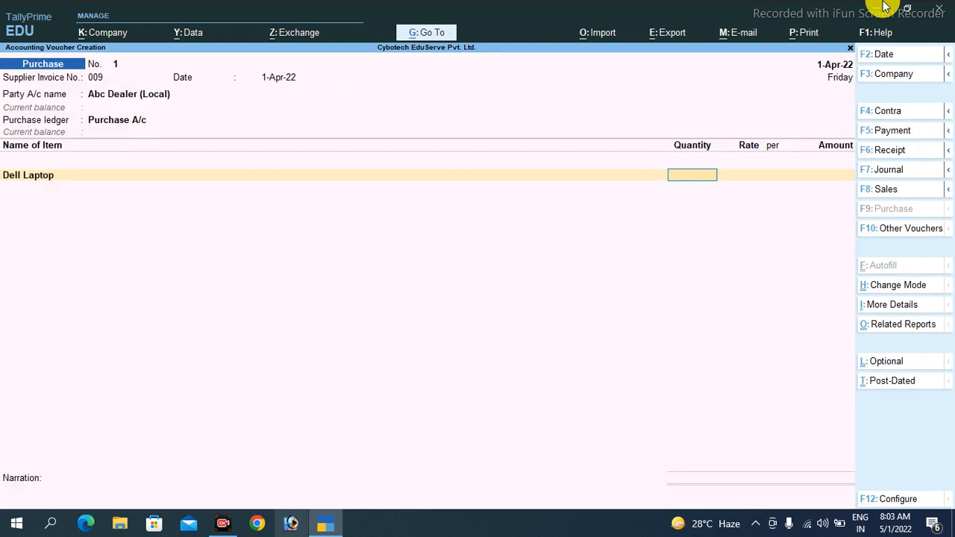
# Step: Enter a quantity of 5 NOS at a rate of 26,000 per NOS for Dell Laptop on the purchase voucher
pyautogui.write('5')
pyautogui.press('Return')
pyautogui.write('2')
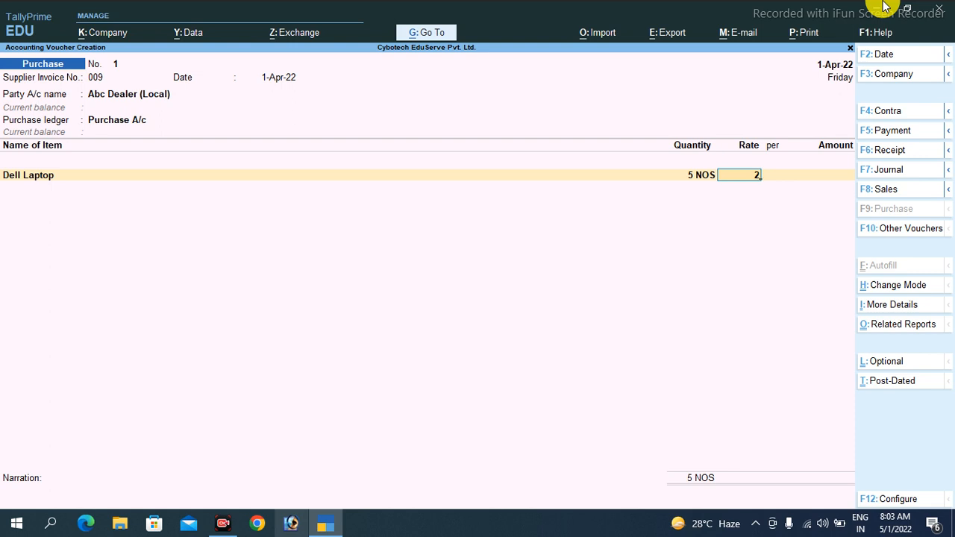
pyautogui.write('6000')
pyautogui.press('Return')
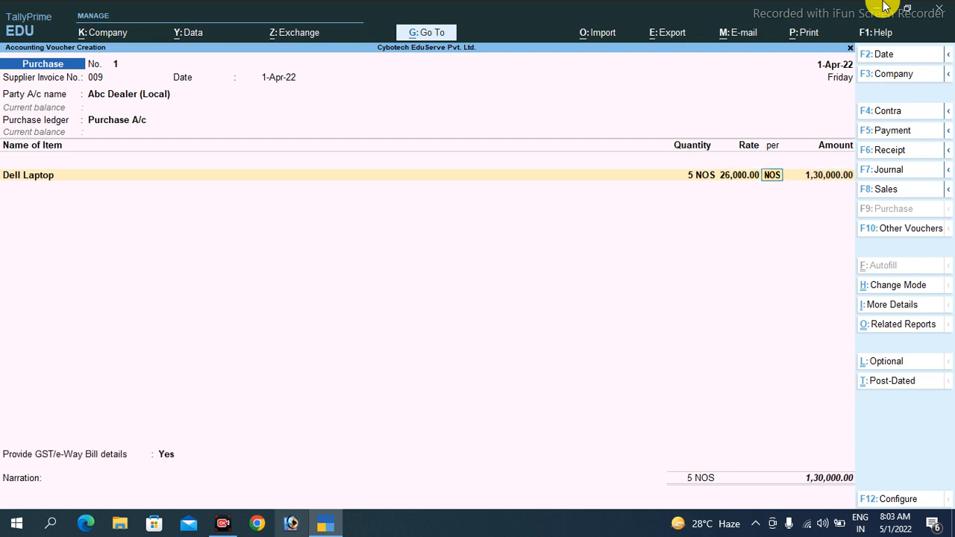
pyautogui.press('Return')
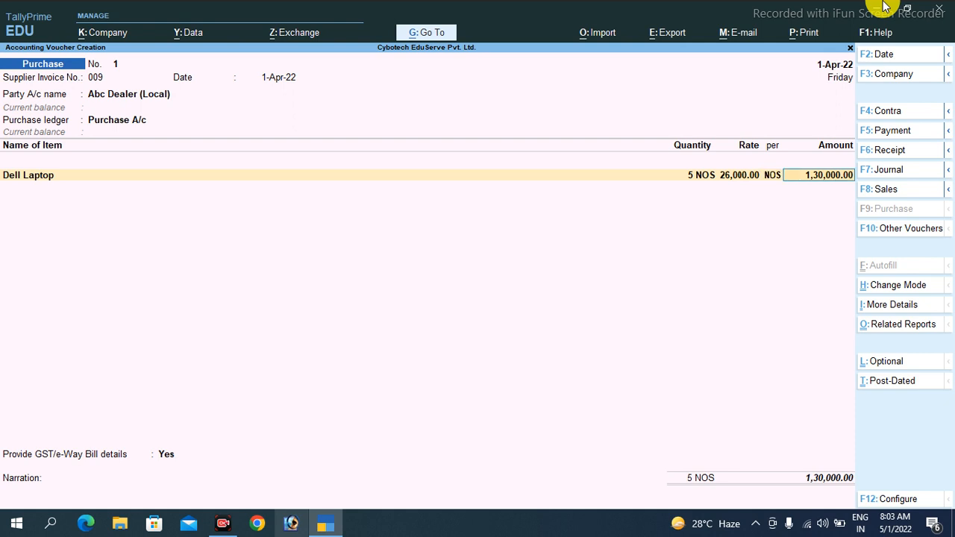
pyautogui.press('Return')
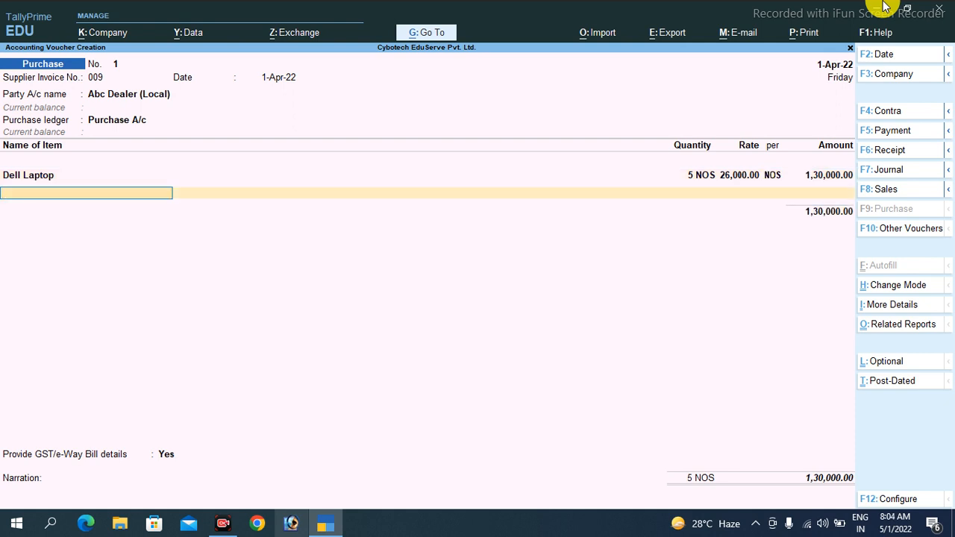
# Step: End the voucher's item list and set Provide GST/e-Way Bill details to No
pyautogui.press('Return')
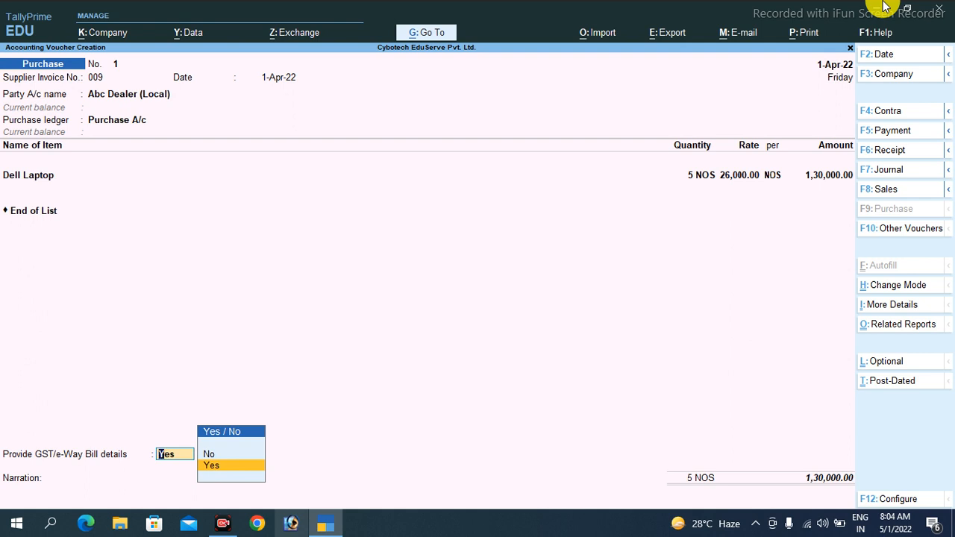
pyautogui.press('Down')
pyautogui.press('Return')
pyautogui.press('Return')
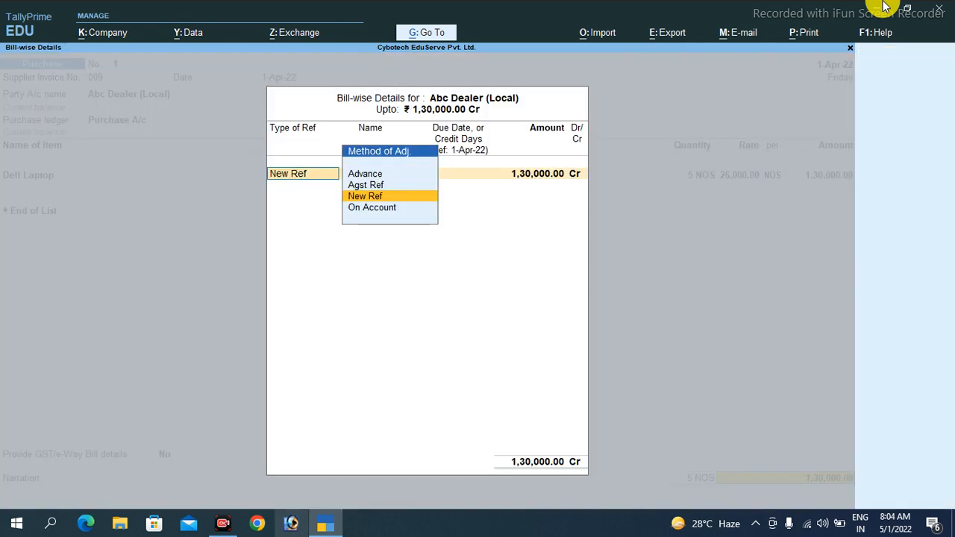
# Step: Accept the dealer's bill-wise details as a New Ref for the full 1,30,000.00 Cr amount
pyautogui.press('Return')
pyautogui.press('Return')
pyautogui.press('Return')
pyautogui.press('Return')
pyautogui.press('Return')
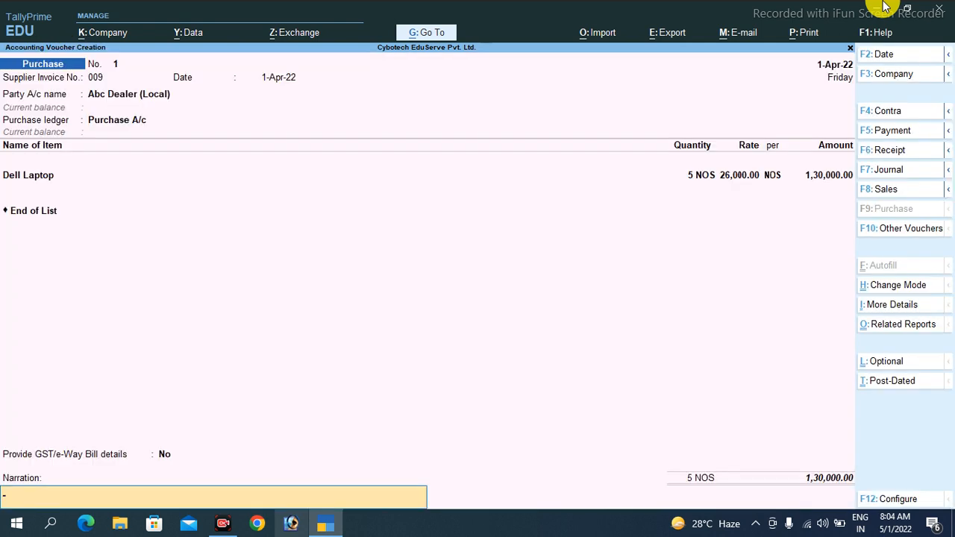
# Step: Save the purchase voucher with the narration left blank
pyautogui.press('Return')
pyautogui.press('Return')
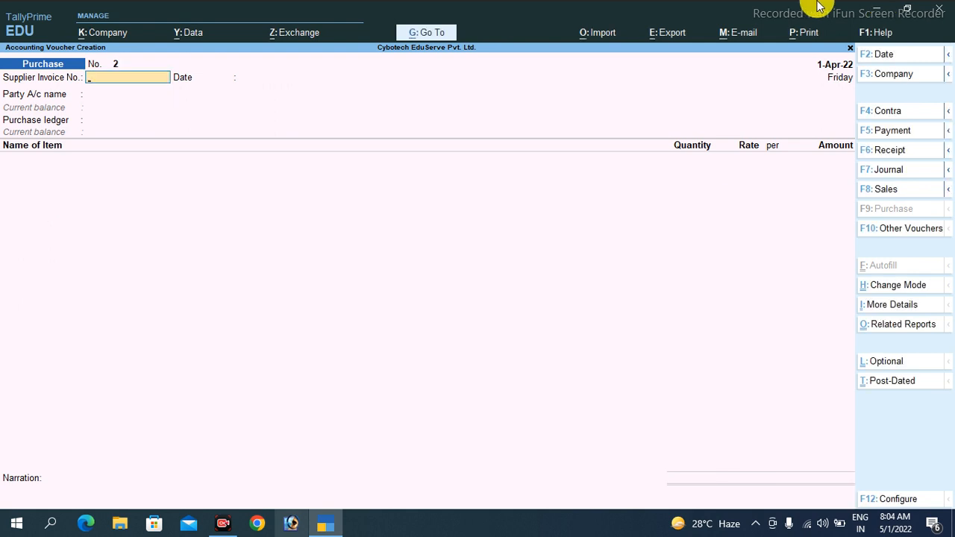
# Step: Open the GSTR-2 report, review the purchase's inward supply and reverse charge figures, and return to voucher entry
pyautogui.click(420, 34)
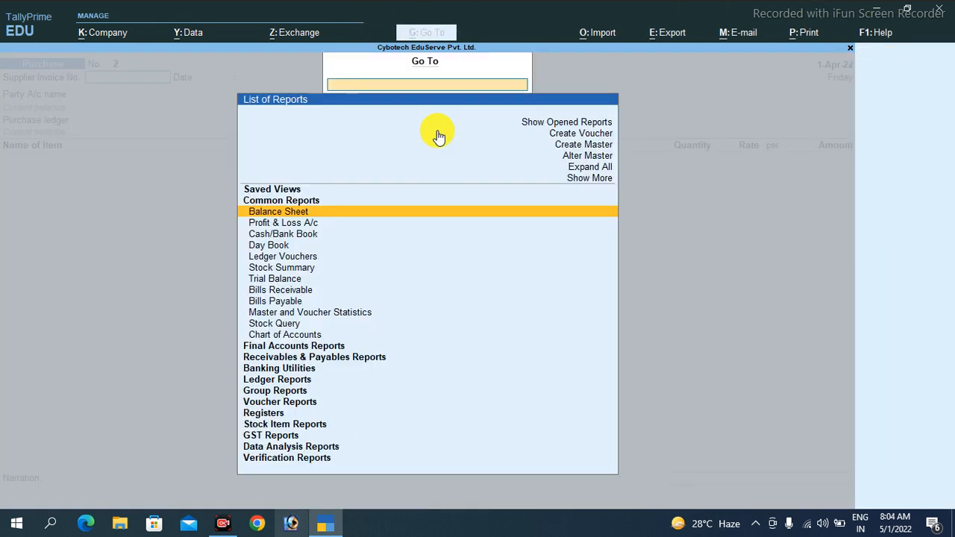
pyautogui.write('Gst')
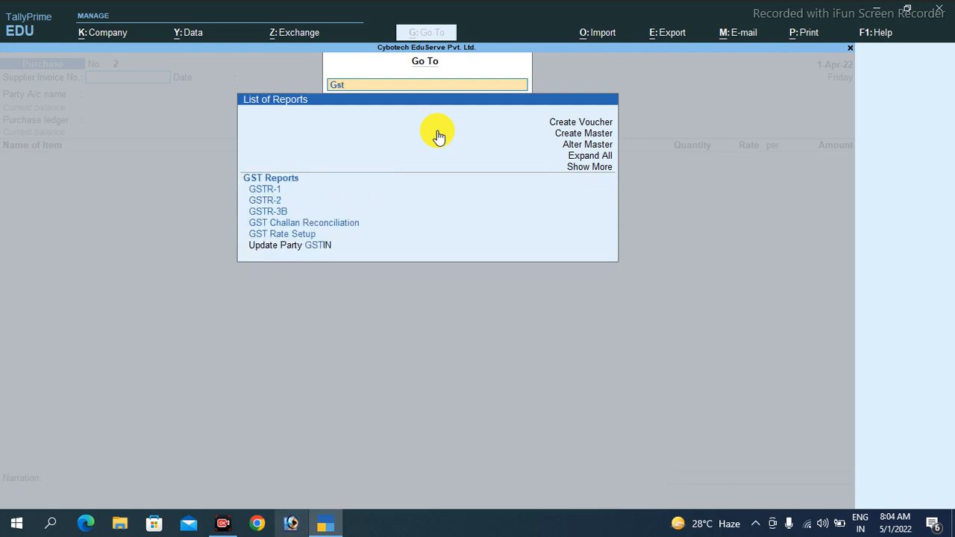
pyautogui.press('Down')
pyautogui.press('Down')
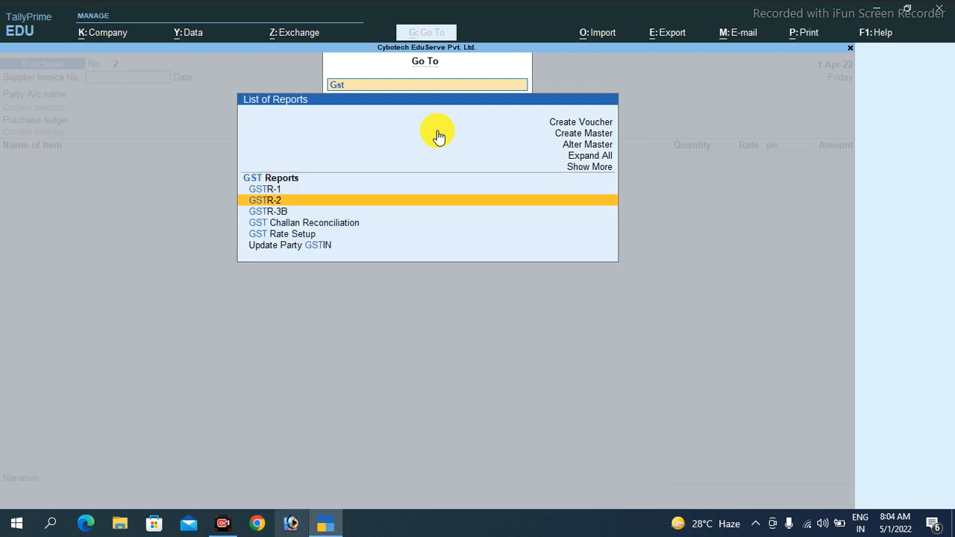
pyautogui.press('Return')
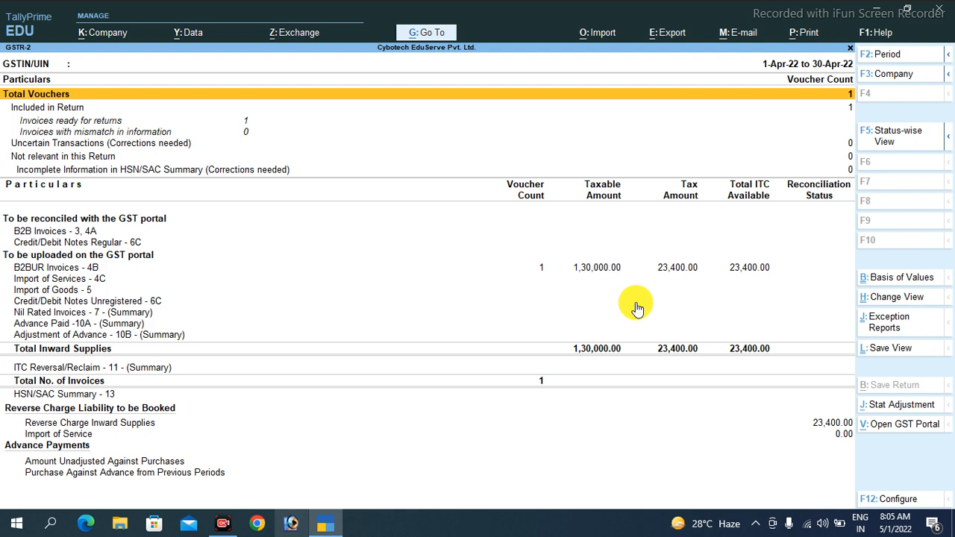
pyautogui.press('Escape')
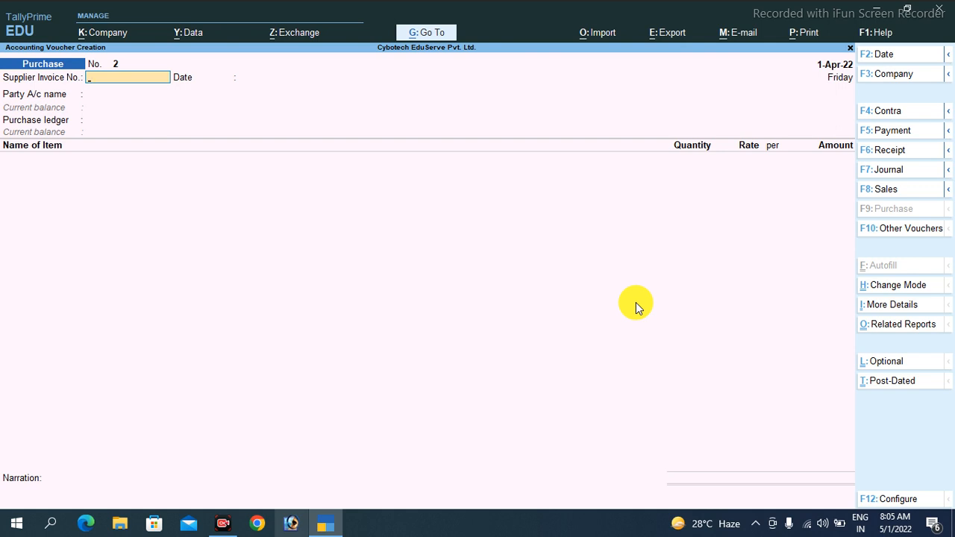
# Step: Enter supplier invoice number 010 dated 1-Apr-22 on the new purchase voucher
pyautogui.write('00')
pyautogui.write('10')
pyautogui.press('Return')
pyautogui.press('Return')
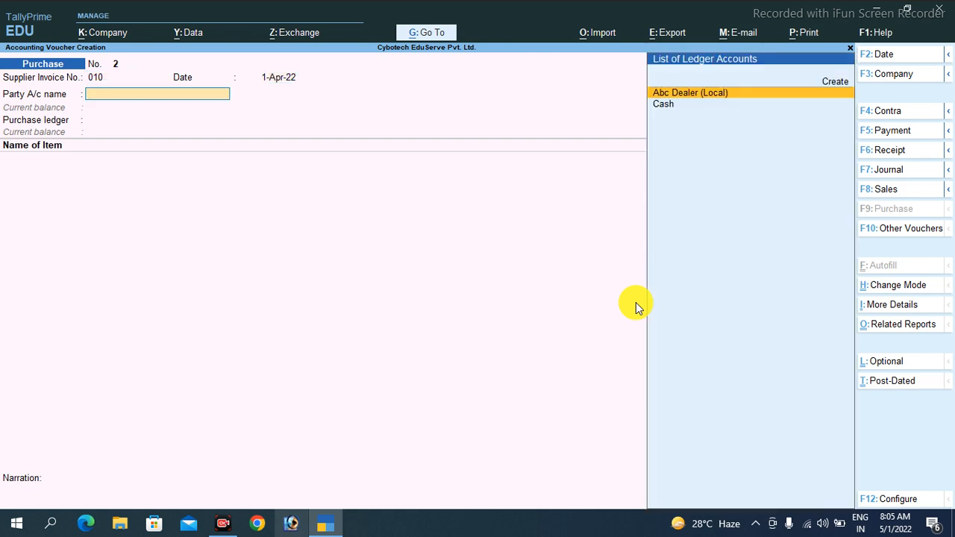
# Step: Create a new party ledger from the voucher, named Xyz Dealer - Not Local- Outsider, with no alias
pyautogui.press('alt')
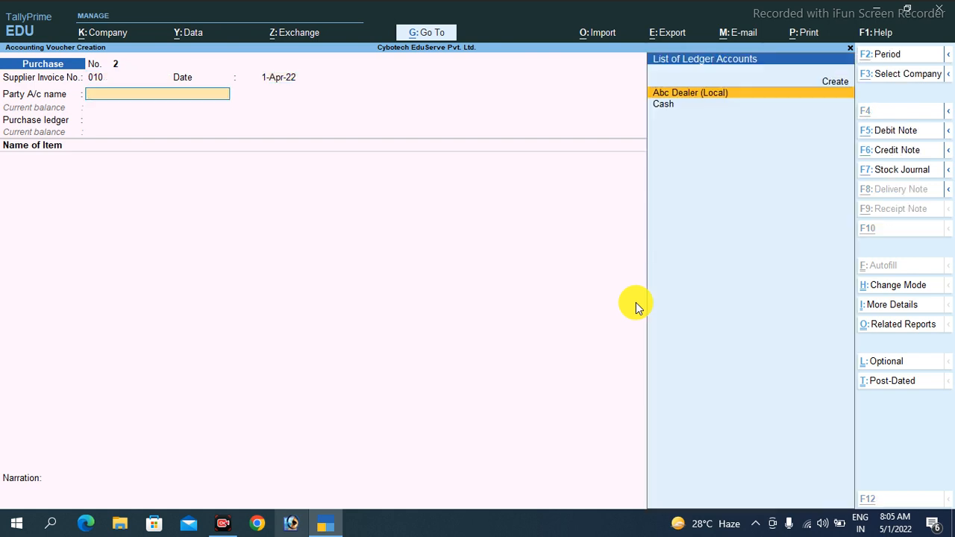
pyautogui.hotkey('alt', 'c')
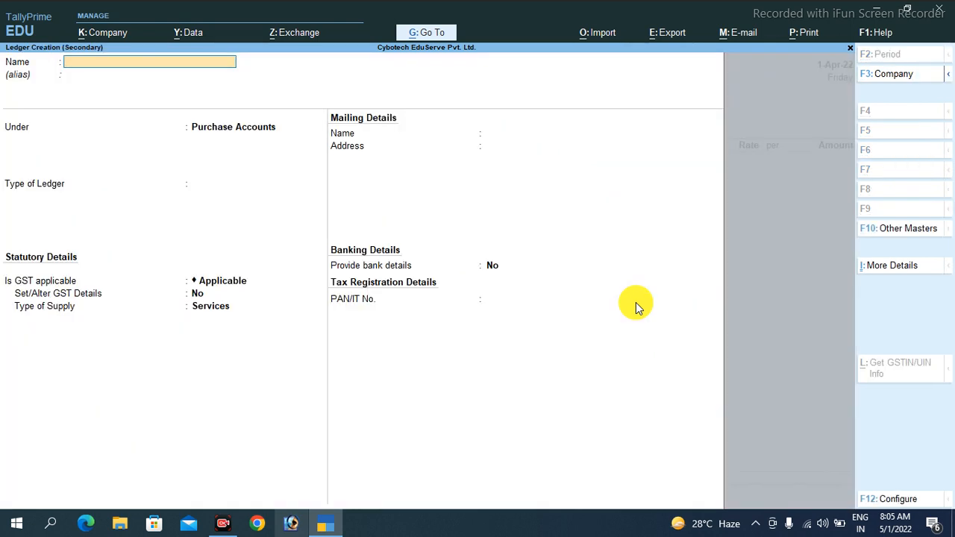
pyautogui.write('Xyz Dealer - Not Local')
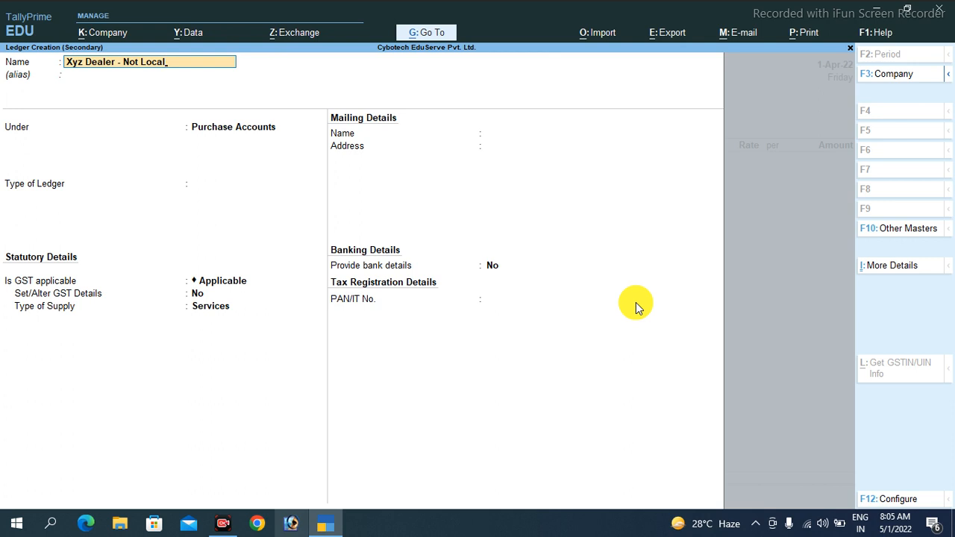
pyautogui.write('- Ousider')
pyautogui.press('BackSpace')
pyautogui.press('BackSpace')
pyautogui.press('BackSpace')
pyautogui.press('BackSpace')
pyautogui.press('BackSpace')
pyautogui.write('tsider')
pyautogui.press('Return')
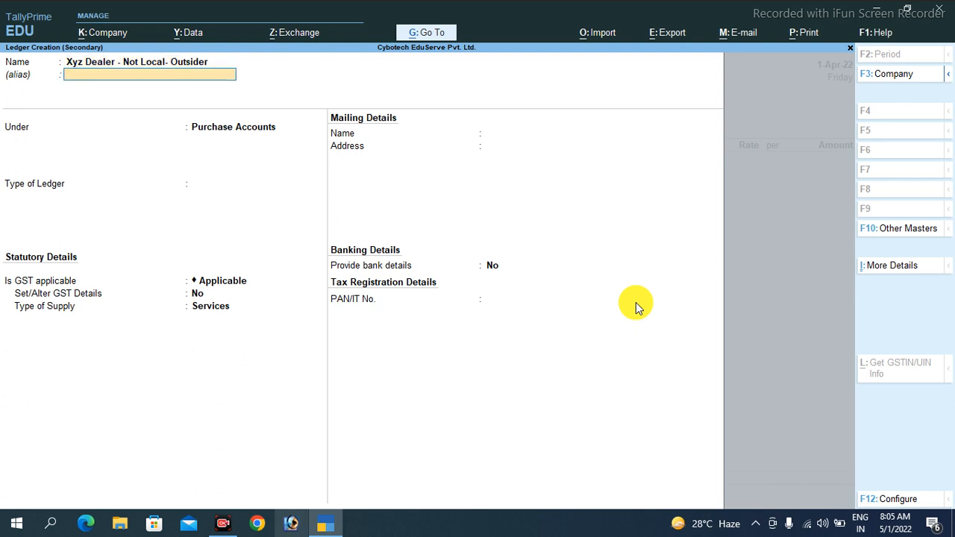
pyautogui.press('Return')
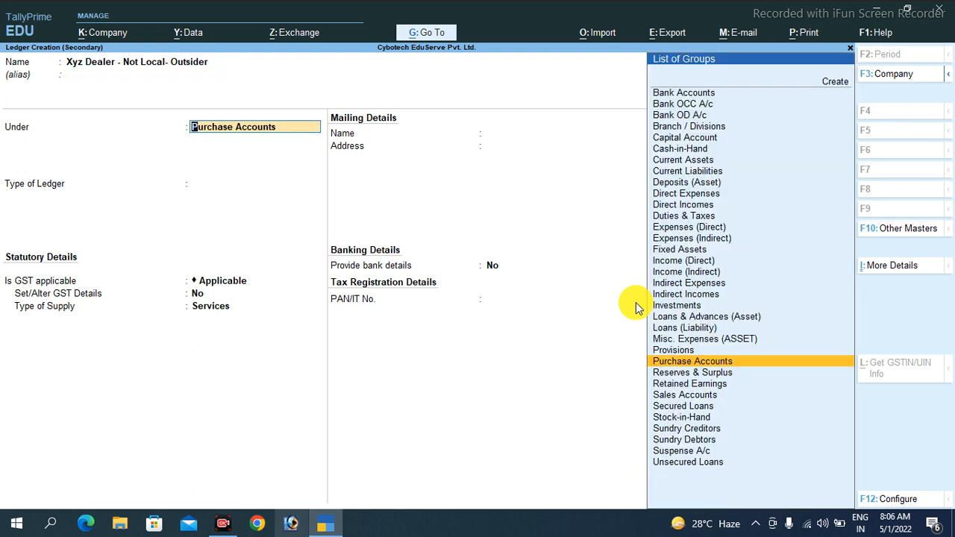
# Step: Place the dealer ledger under Sundry Creditors, maintain balances bill-by-bill, and keep its default credit settings and mailing name
pyautogui.write('Su')
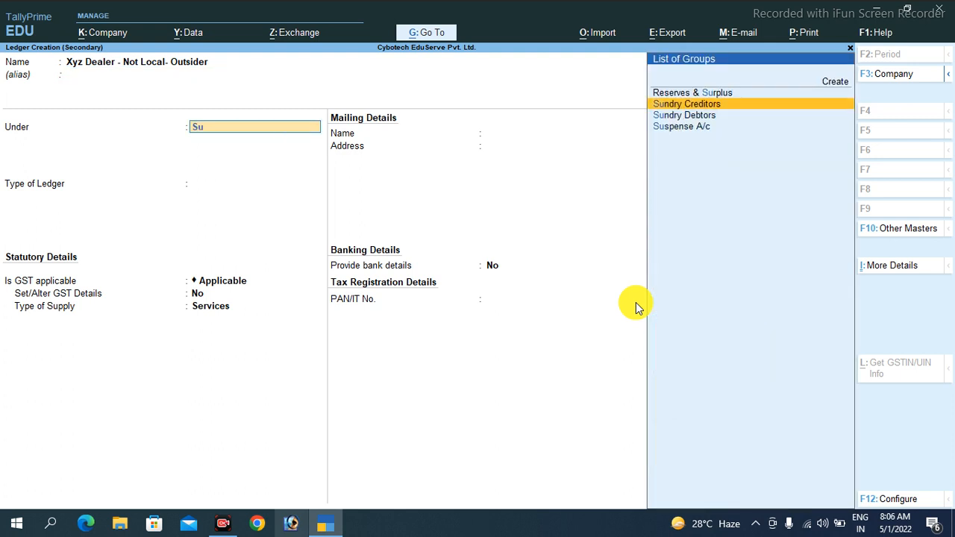
pyautogui.press('Return')
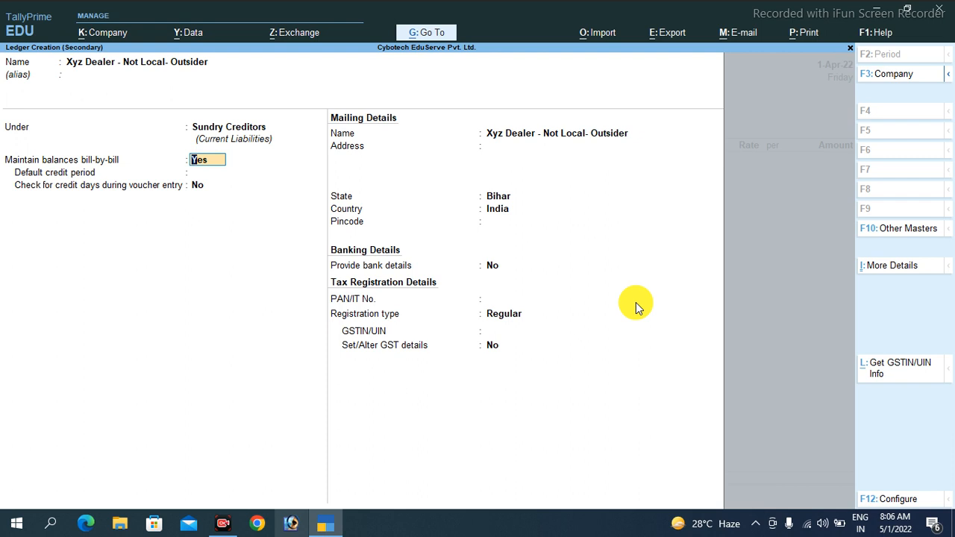
pyautogui.press('Return')
pyautogui.press('Return')
pyautogui.press('Return')
pyautogui.press('Return')
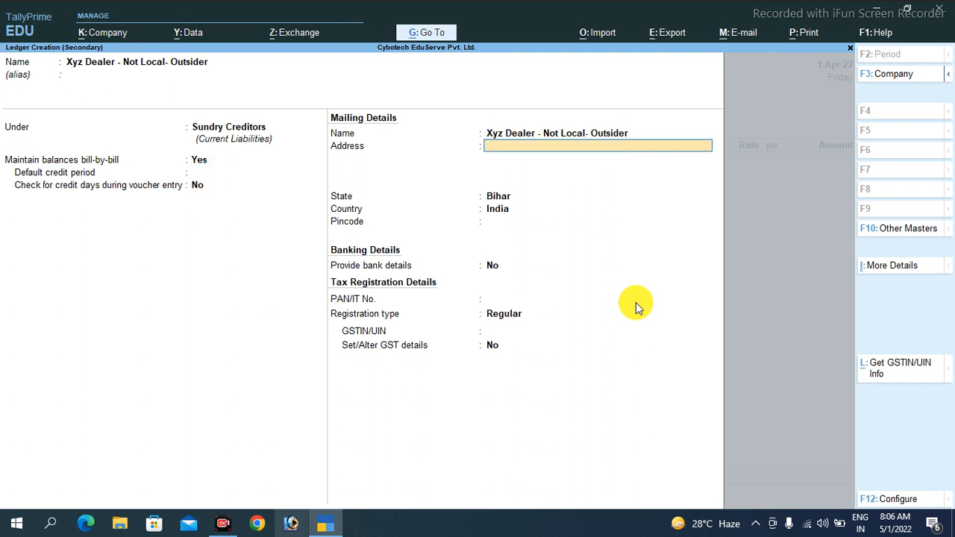
# Step: Enter the dealer's mailing address and set the state to Delhi
pyautogui.write('Okhla')
pyautogui.press('Return')
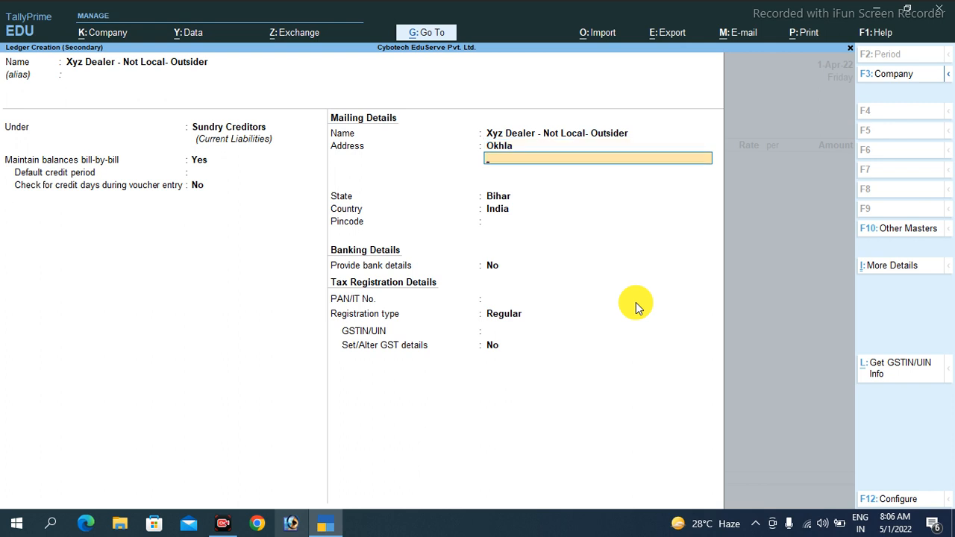
pyautogui.write('New Delhi')
pyautogui.press('Return')
pyautogui.press('Return')
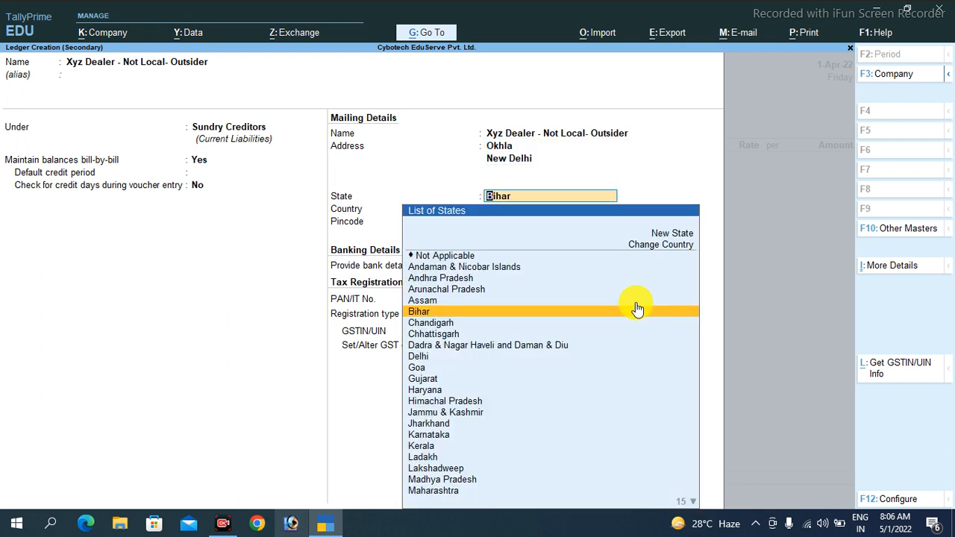
pyautogui.write('Del')
pyautogui.press('Return')
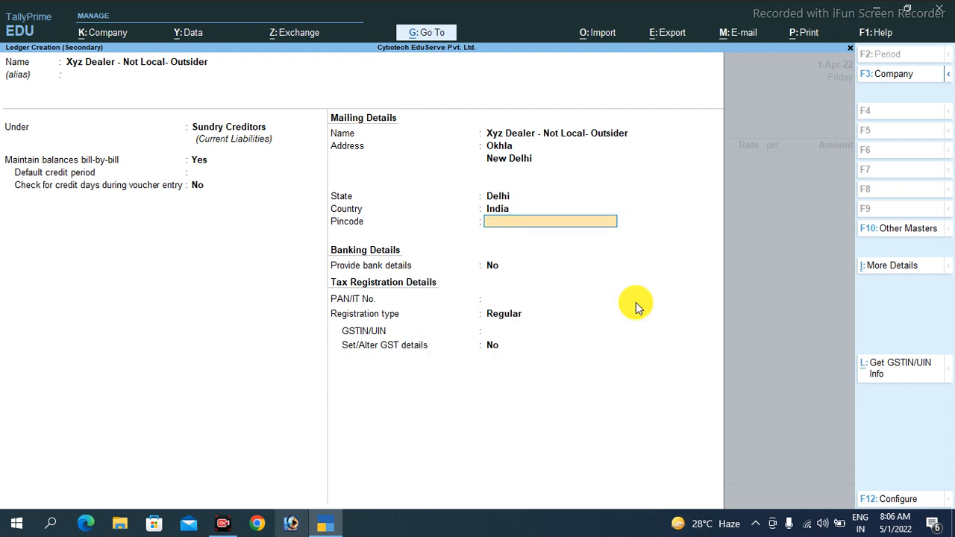
# Step: Leave the pincode and PAN blank, set the dealer's registration type to Unregistered, and save the ledger
pyautogui.press('Return')
pyautogui.press('Return')
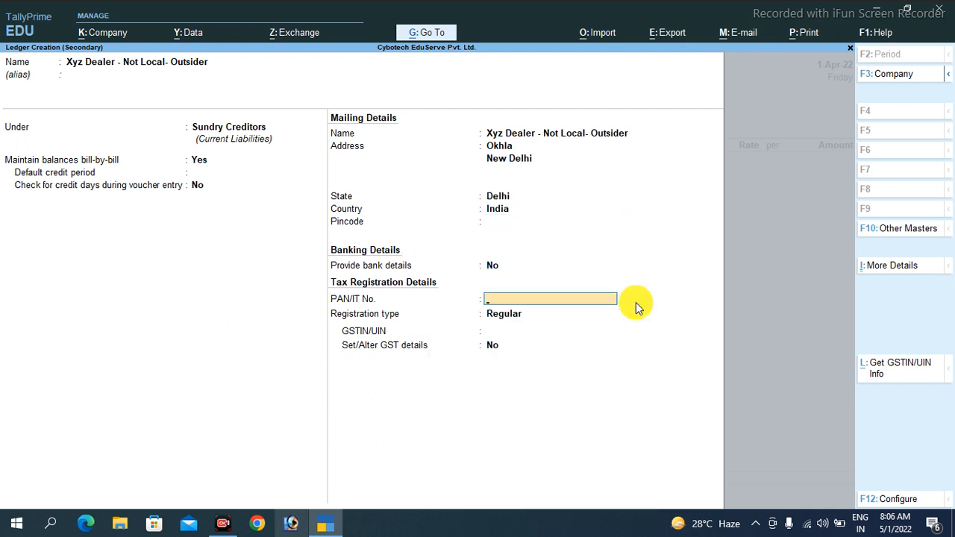
pyautogui.press('Return')
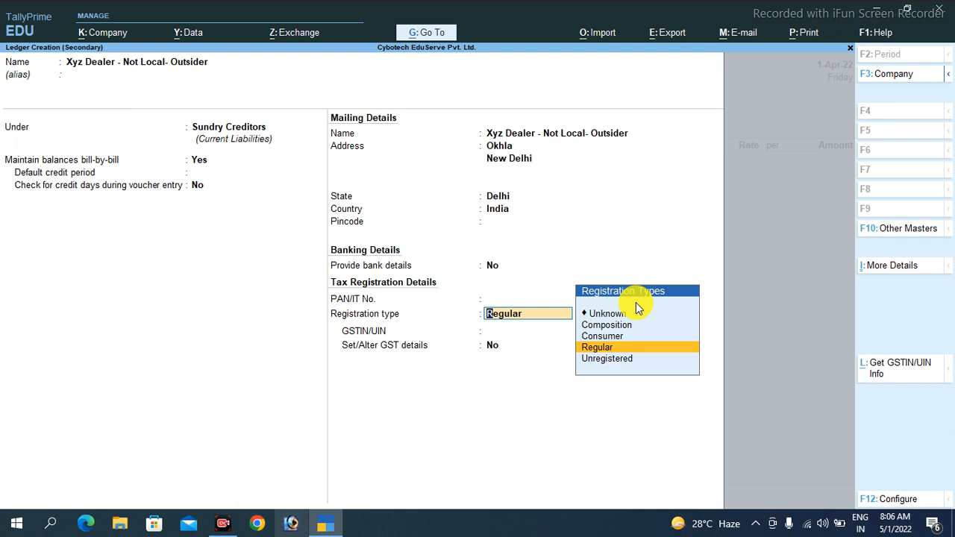
pyautogui.press('Down')
pyautogui.press('Return')
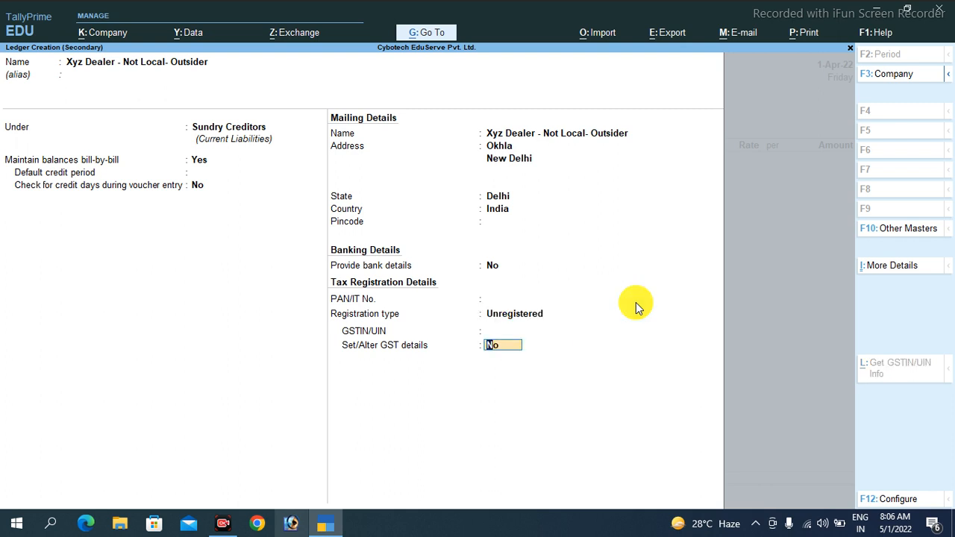
pyautogui.hotkey('ctrl', 'a')
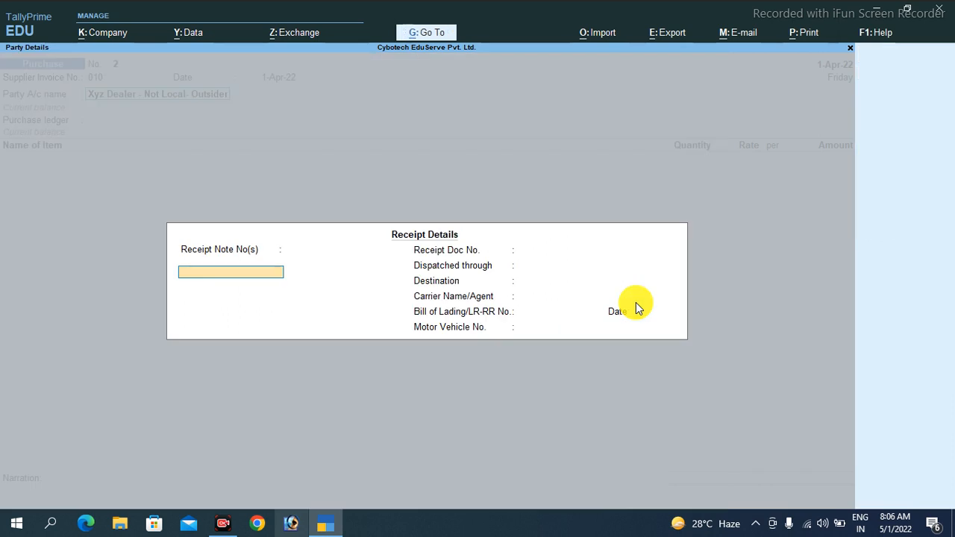
# Step: Accept the blank receipt details and the outside dealer's party details for the purchase
pyautogui.hotkey('ctrl', 'a')
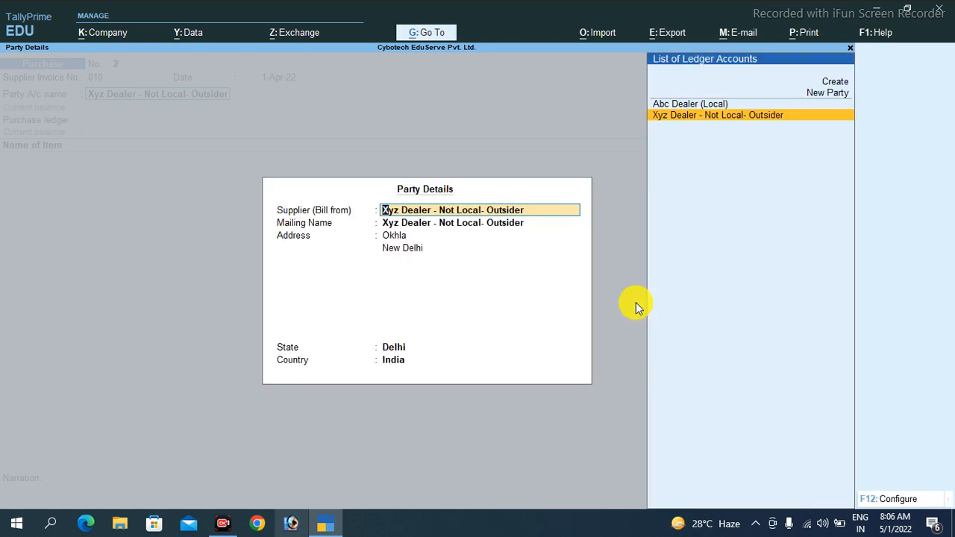
pyautogui.press('Return')
pyautogui.press('Return')
pyautogui.press('Return')
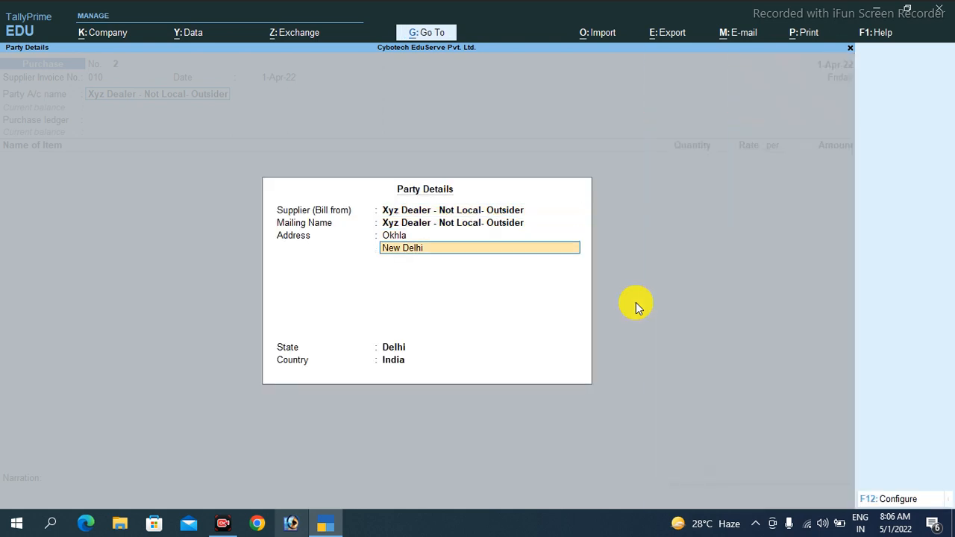
pyautogui.press('ctrl')
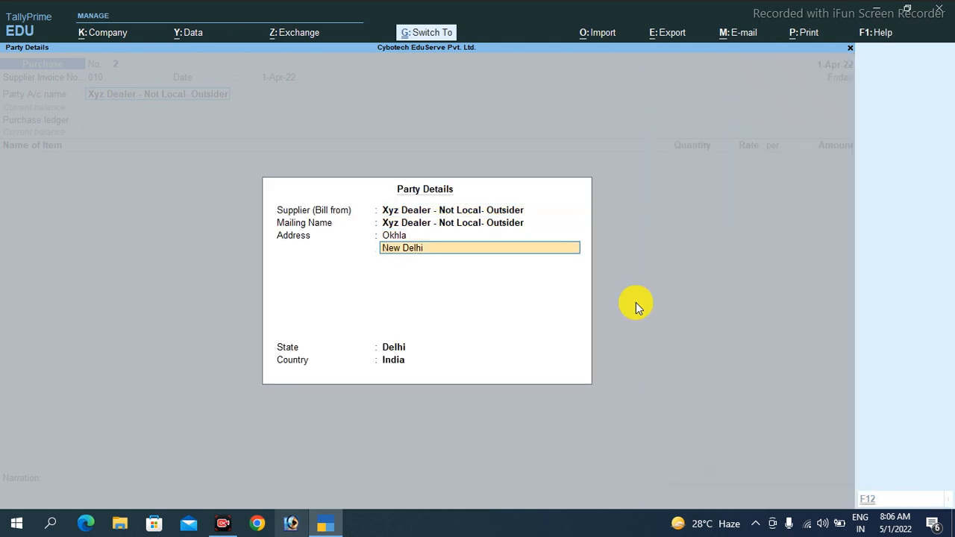
pyautogui.hotkey('ctrl', 'a')
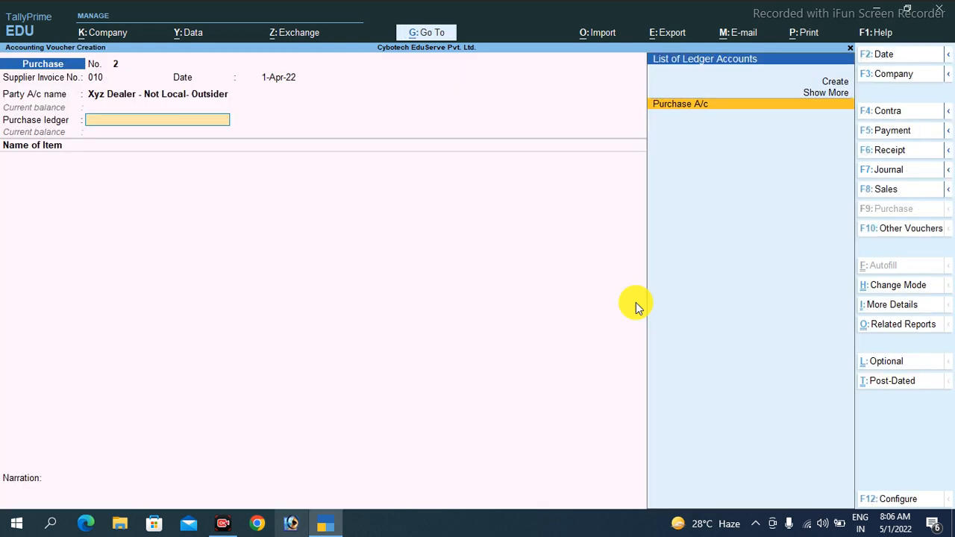
# Step: Choose Purchase A/c as the purchase ledger and Dell Laptop as the stock item
pyautogui.press('Return')
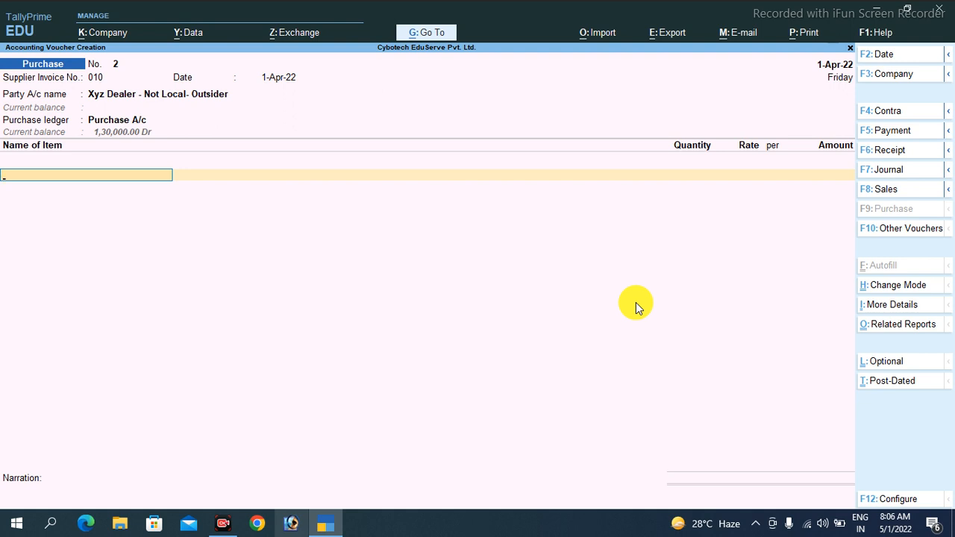
pyautogui.press('space')
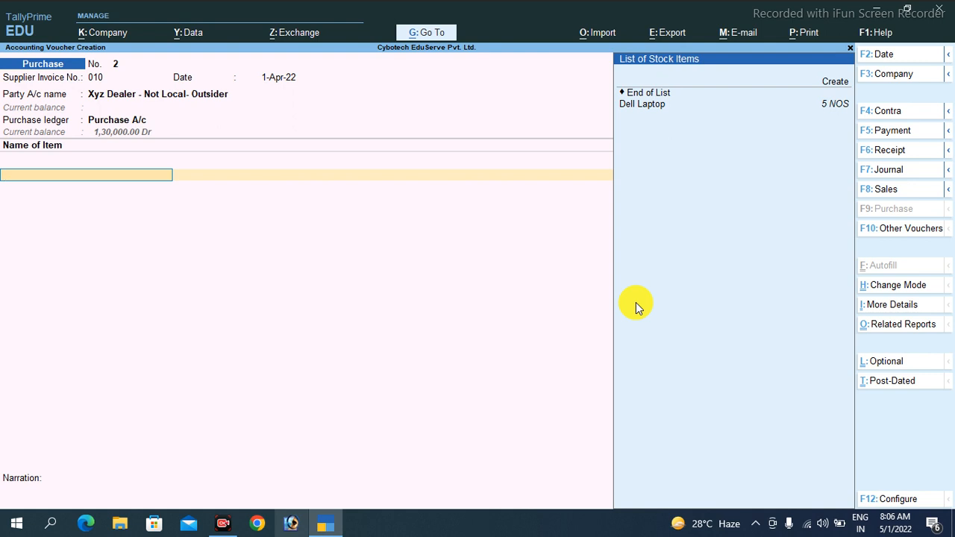
pyautogui.press('Down')
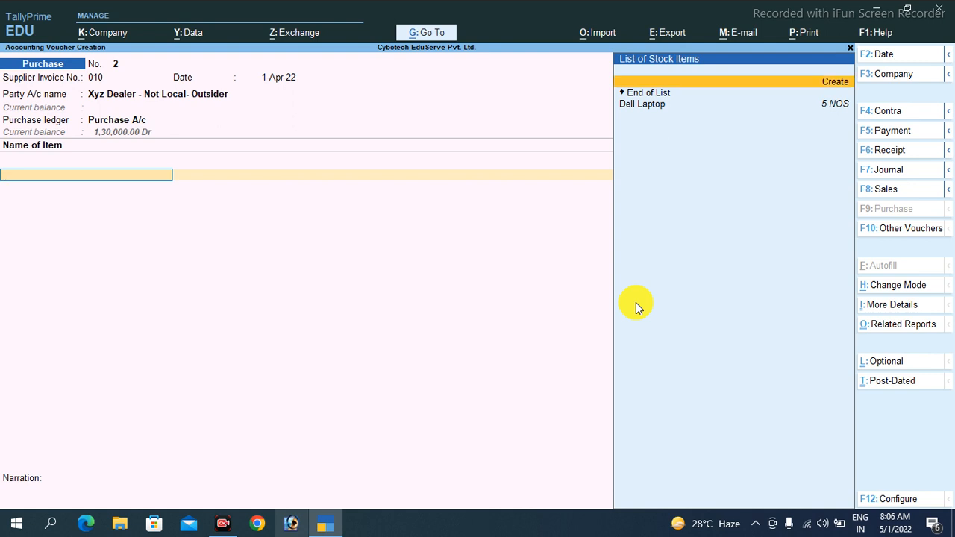
pyautogui.press('Down')
pyautogui.press('Down')
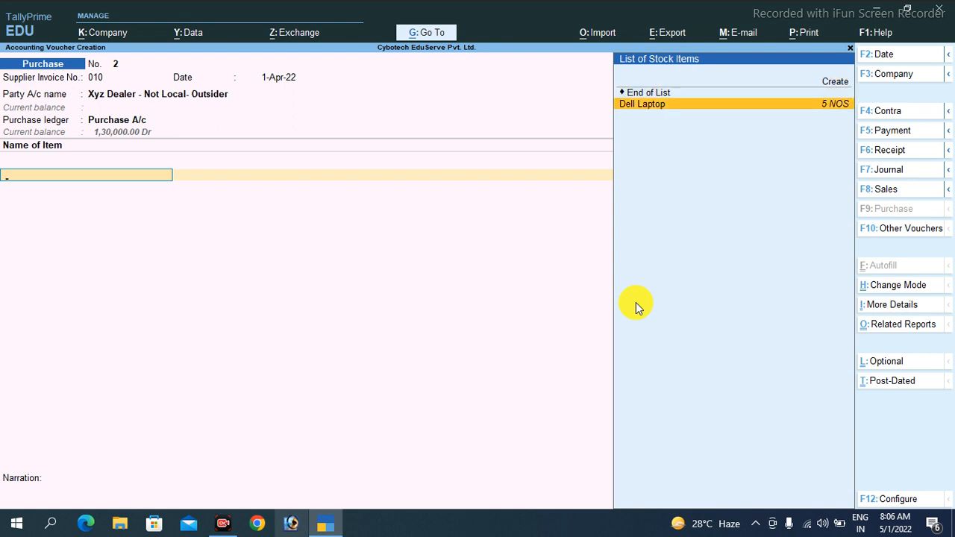
pyautogui.press('Return')
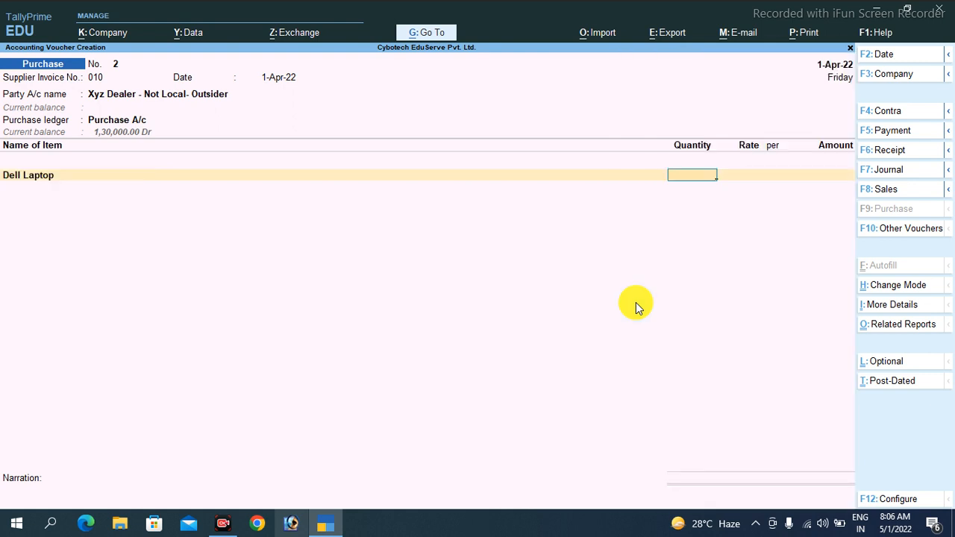
# Step: Enter a quantity of 10 NOS at a rate of 25,000 per NOS for Dell Laptop
pyautogui.write('10')
pyautogui.press('Return')
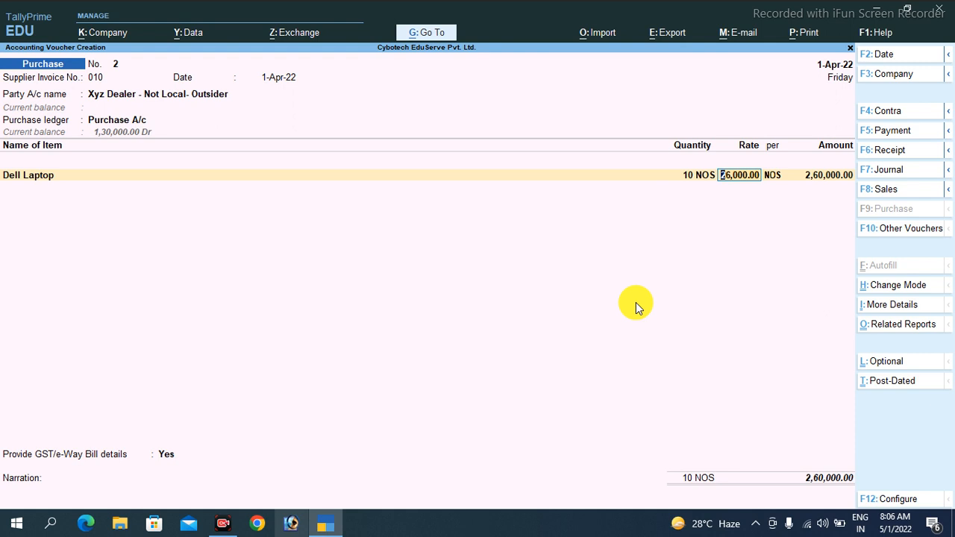
pyautogui.write('25000')
pyautogui.press('Return')
pyautogui.press('Return')
pyautogui.press('Return')
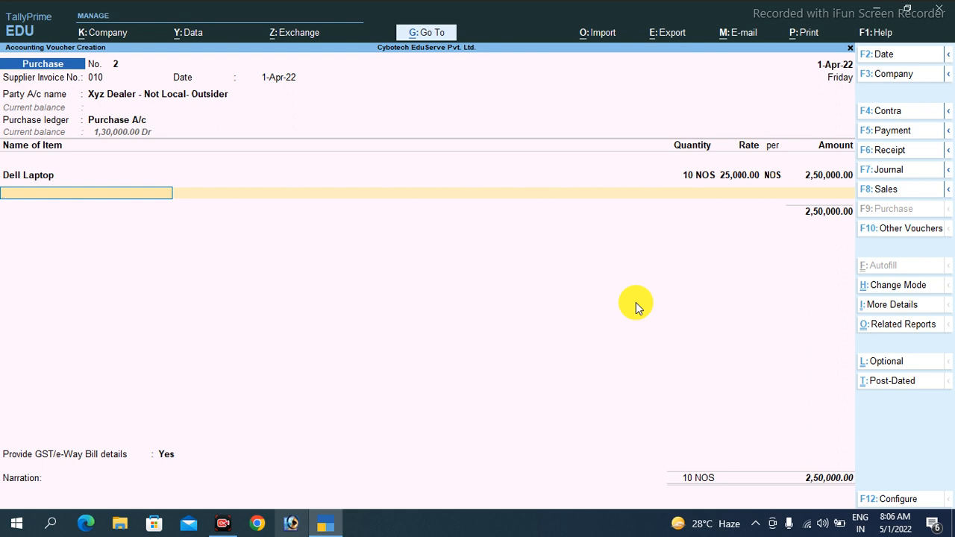
# Step: End the item list, set Provide GST/e-Way Bill details to No, and leave the narration blank
pyautogui.press('Return')
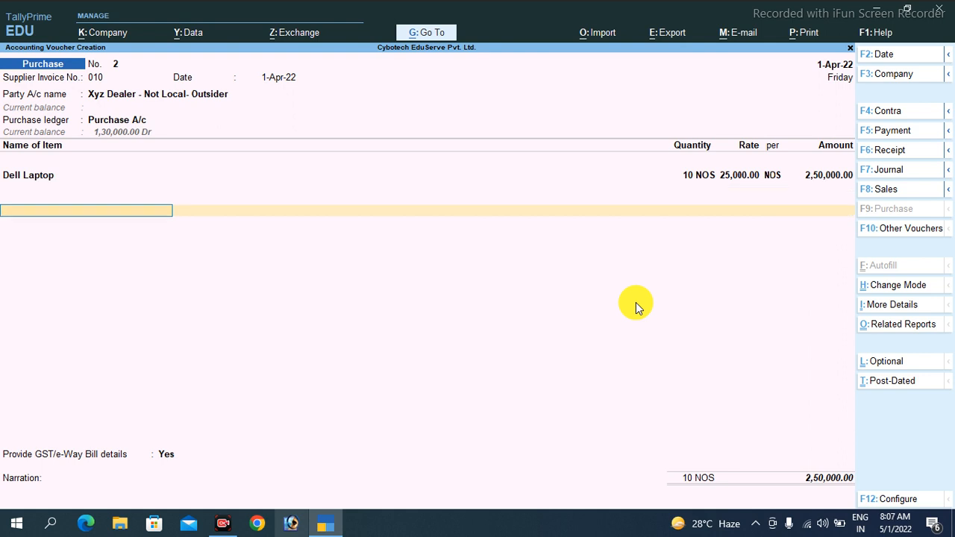
pyautogui.press('Up')
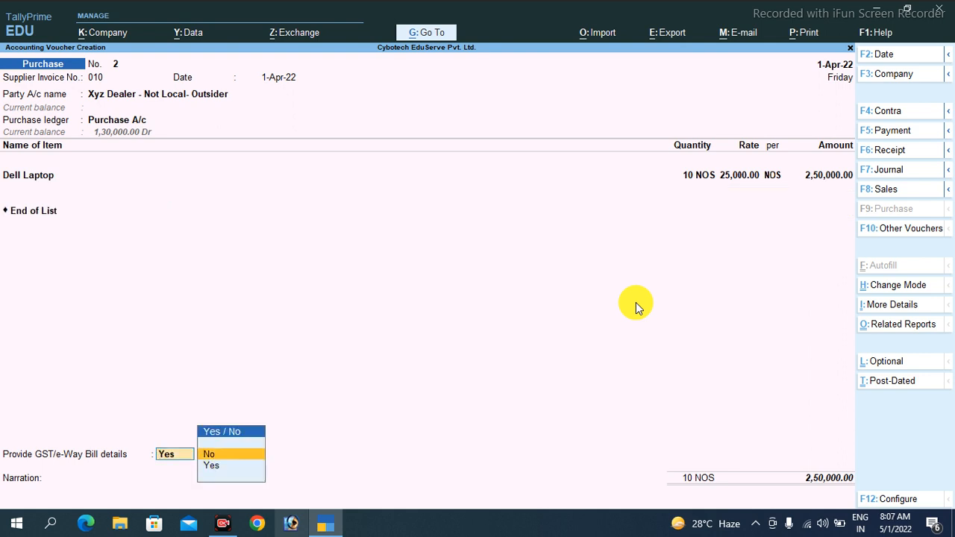
pyautogui.press('Return')
pyautogui.press('Return')
# Step: Accept New Ref 010 for 2,50,000.00 Cr in the outside dealer's bill-wise details and save the purchase voucher
pyautogui.press('Return')
pyautogui.press('Return')
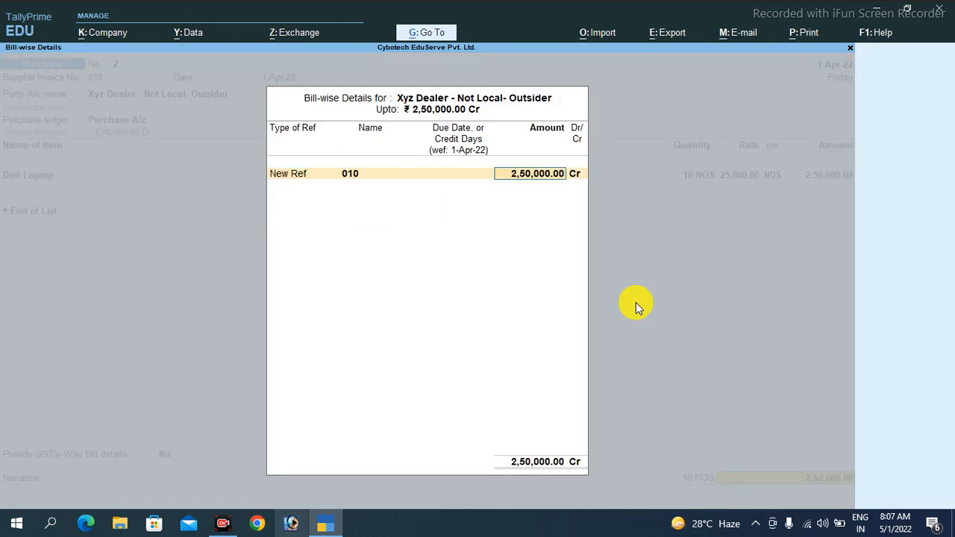
pyautogui.press('Return')
pyautogui.press('Return')
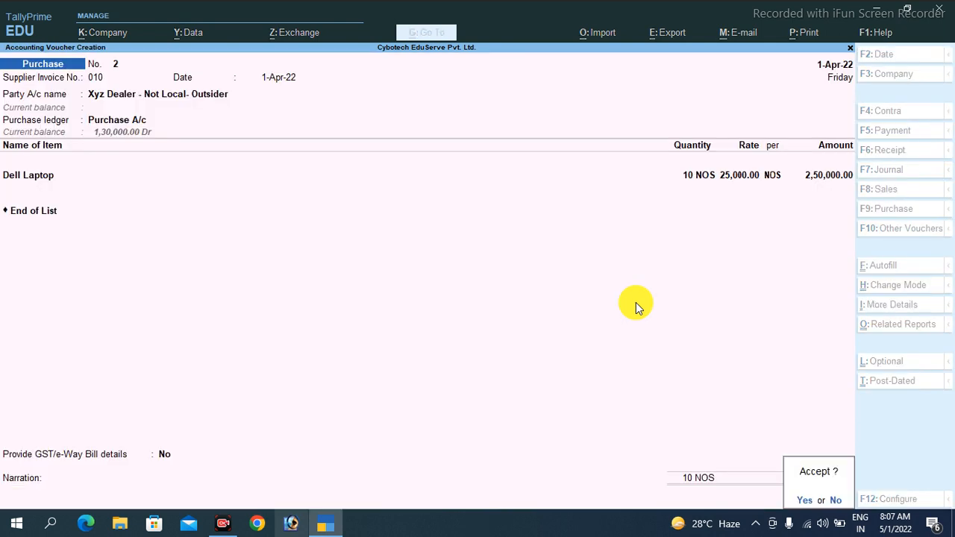
pyautogui.press('Return')
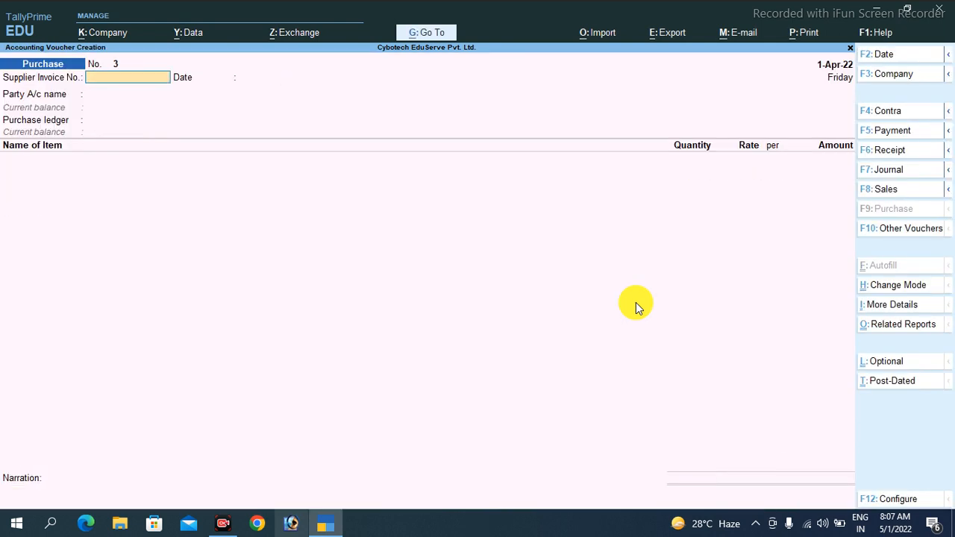
# Step: Search the list of reports for Gst and open the GSTR-2 report
pyautogui.click(449, 40)
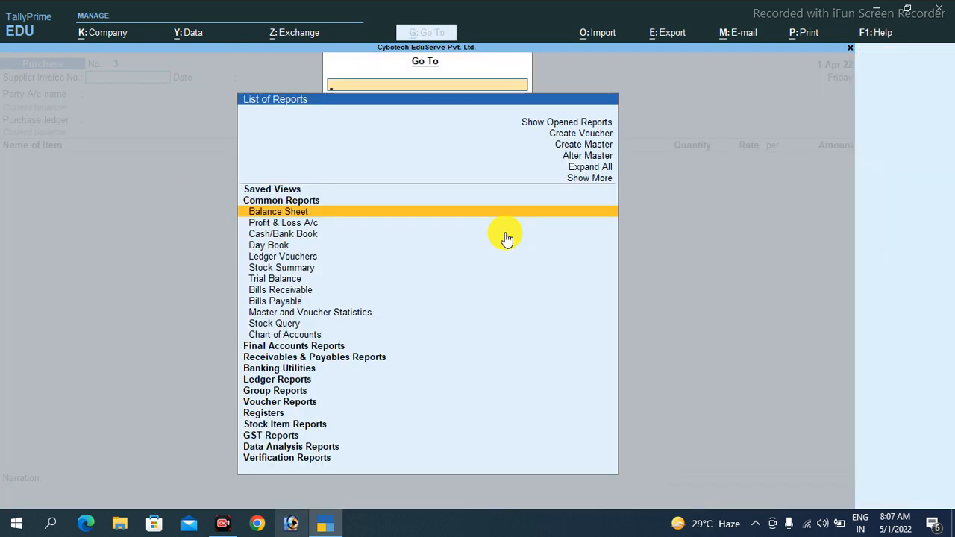
pyautogui.write('Gst')
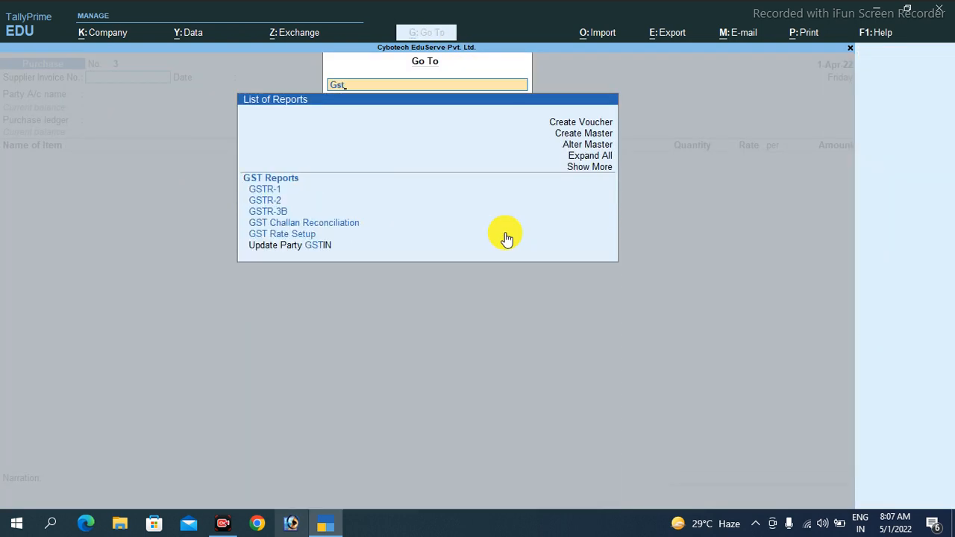
pyautogui.press('Down')
pyautogui.press('Return')
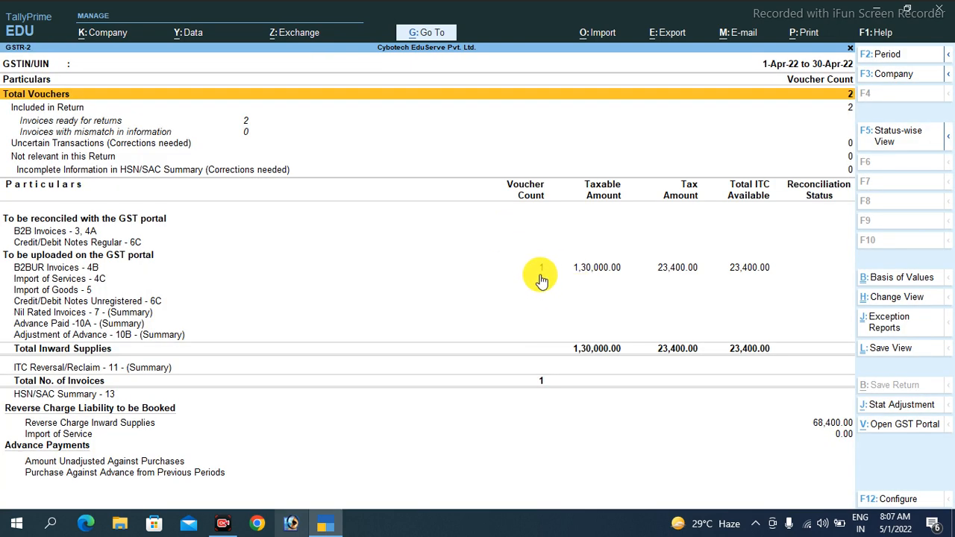
# Step: Open the voucher details of Reverse Charge Inward Supplies under Reverse Charge Liability to be Booked in GSTR-2
pyautogui.press('Down')
pyautogui.press('Down')
pyautogui.press('Down')
pyautogui.press('Down')
pyautogui.press('Down')
pyautogui.press('Down')
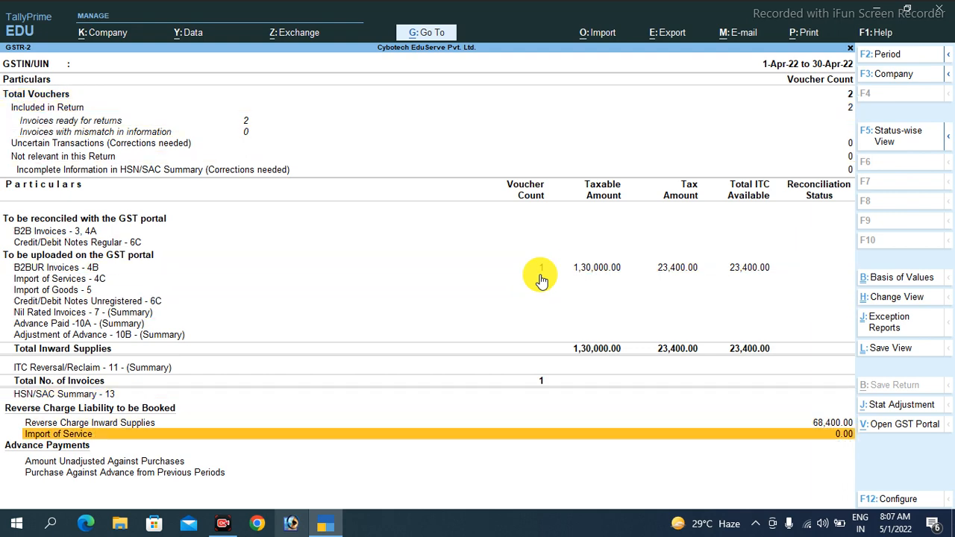
pyautogui.press('Up')
pyautogui.press('Return')
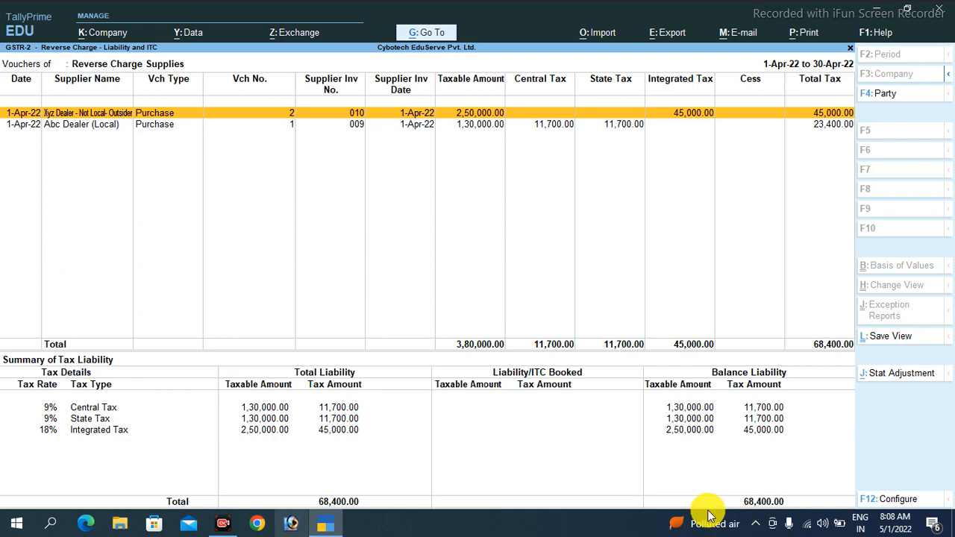
# Step: Close the reverse charge details and GSTR-2, and quit the blank purchase voucher
pyautogui.press('Escape')
pyautogui.press('Escape')
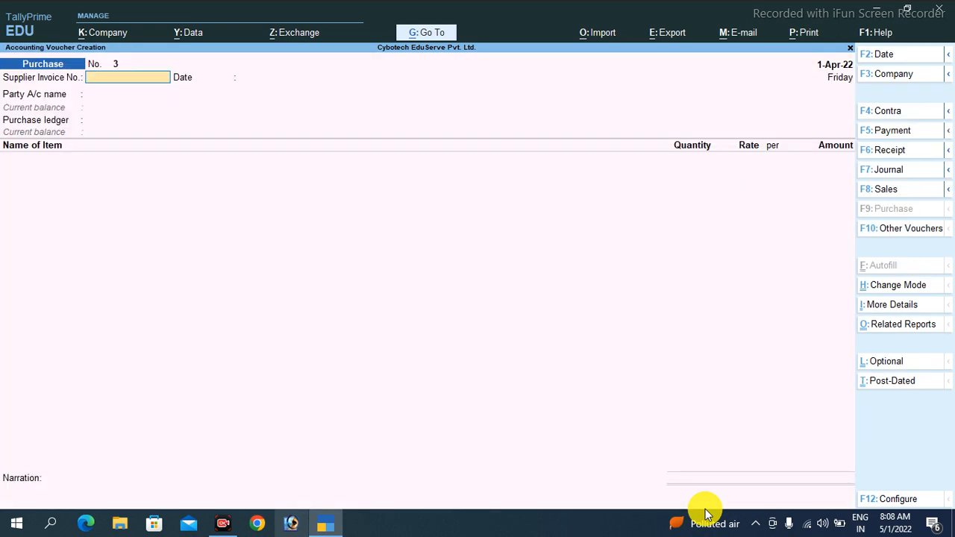
pyautogui.press('Escape')
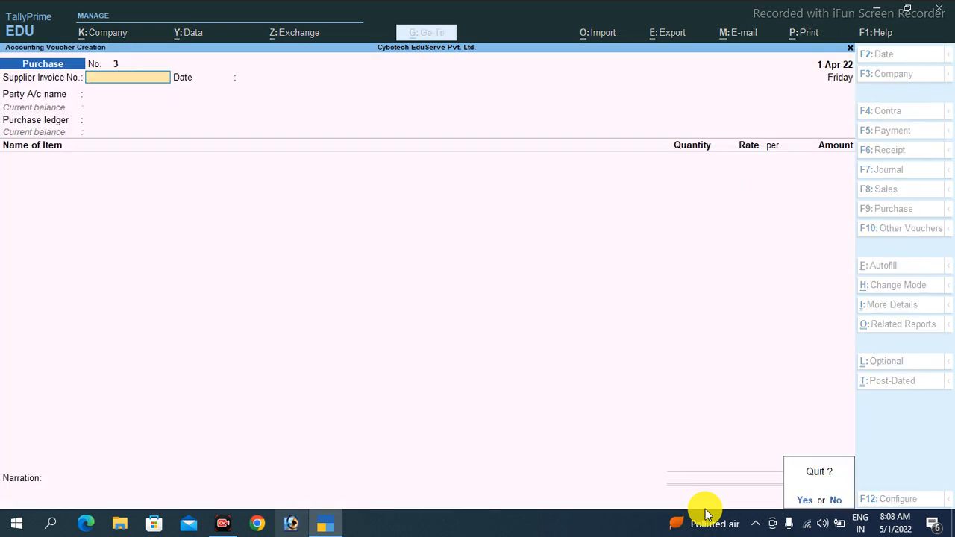
pyautogui.press('Return')
# Step: Open the statutory GST Reports list among the additional display reports
pyautogui.press('Down')
pyautogui.press('Down')
pyautogui.press('Down')
pyautogui.press('Down')
pyautogui.press('Down')
pyautogui.press('Down')
pyautogui.press('Down')
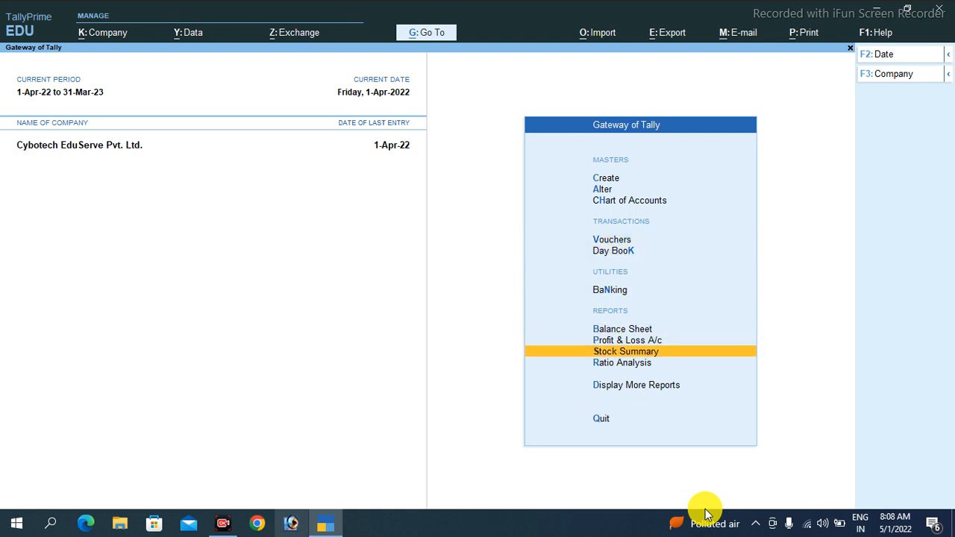
pyautogui.press('Return')
pyautogui.press('Down')
pyautogui.press('Down')
pyautogui.press('Down')
pyautogui.press('Down')
pyautogui.press('Down')
pyautogui.press('Down')
pyautogui.press('Down')
pyautogui.press('Down')
pyautogui.press('Down')
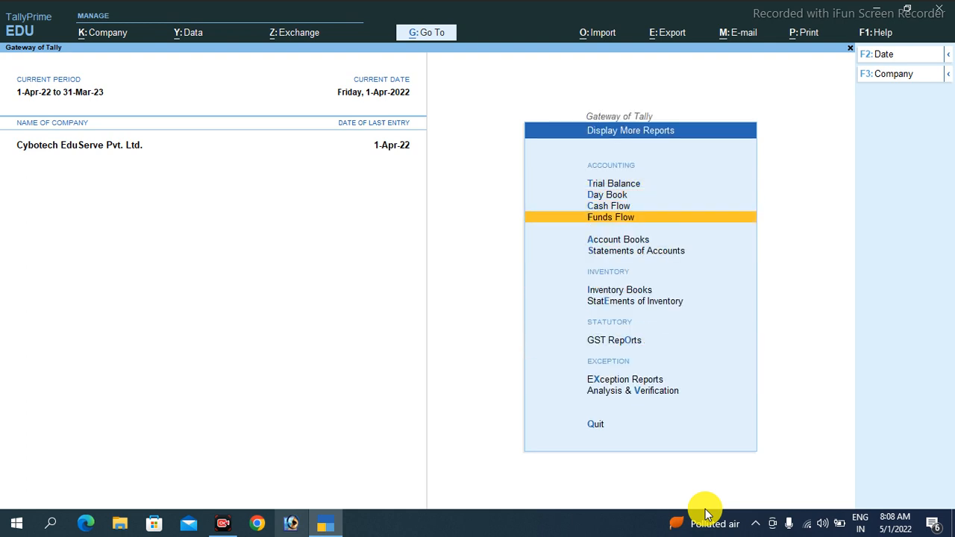
pyautogui.press('Up')
pyautogui.press('Return')
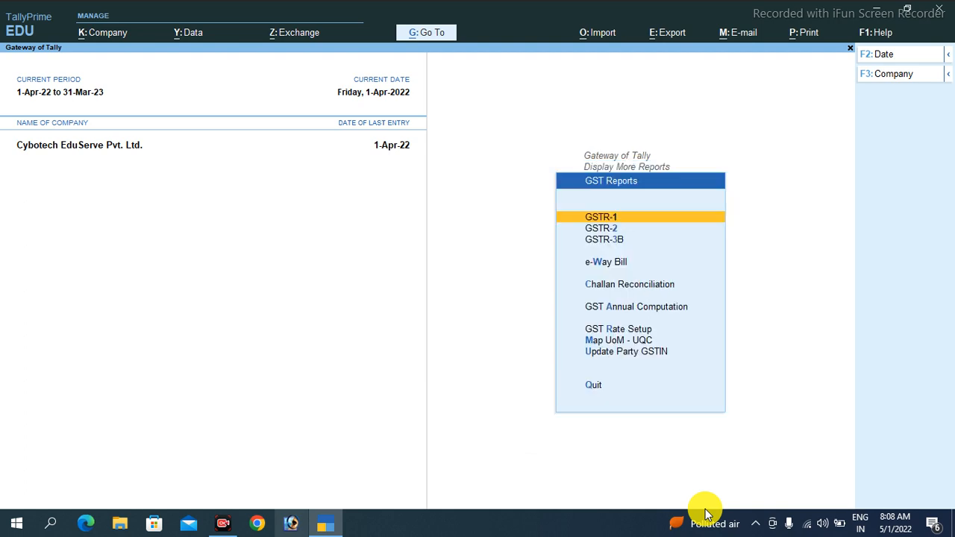
# Step: View the GSTR-1 report and its Total Vouchers statistics, and return to the GST reports list
pyautogui.press('Return')
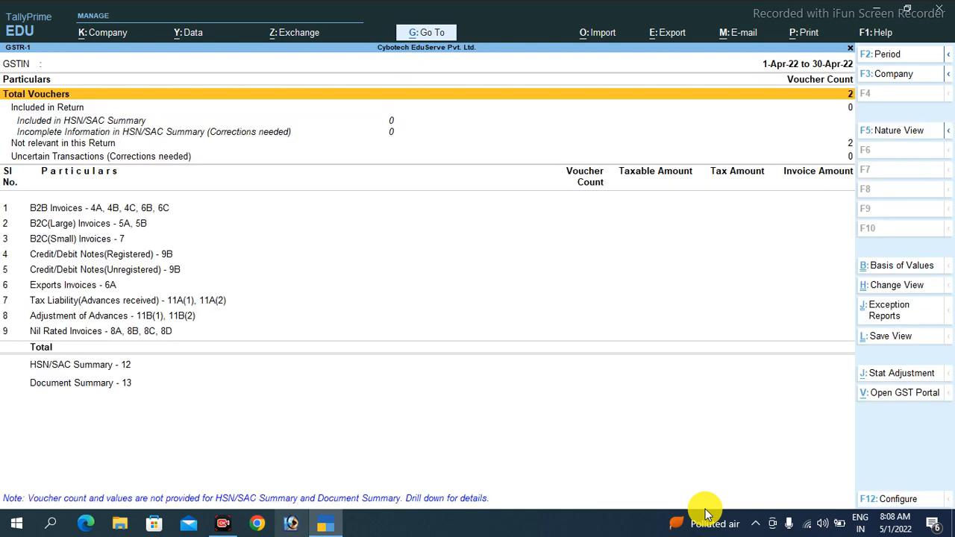
pyautogui.press('Return')
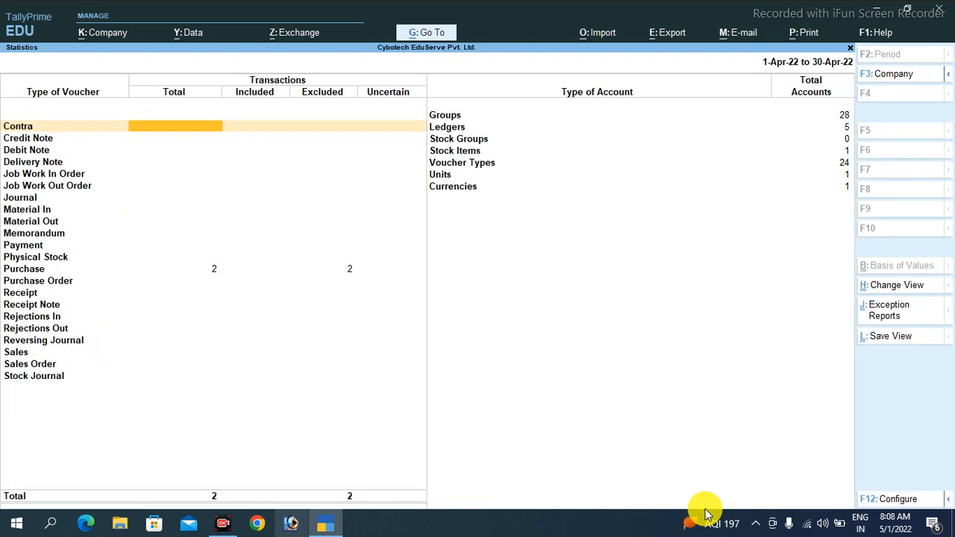
pyautogui.press('Escape')
pyautogui.press('Escape')
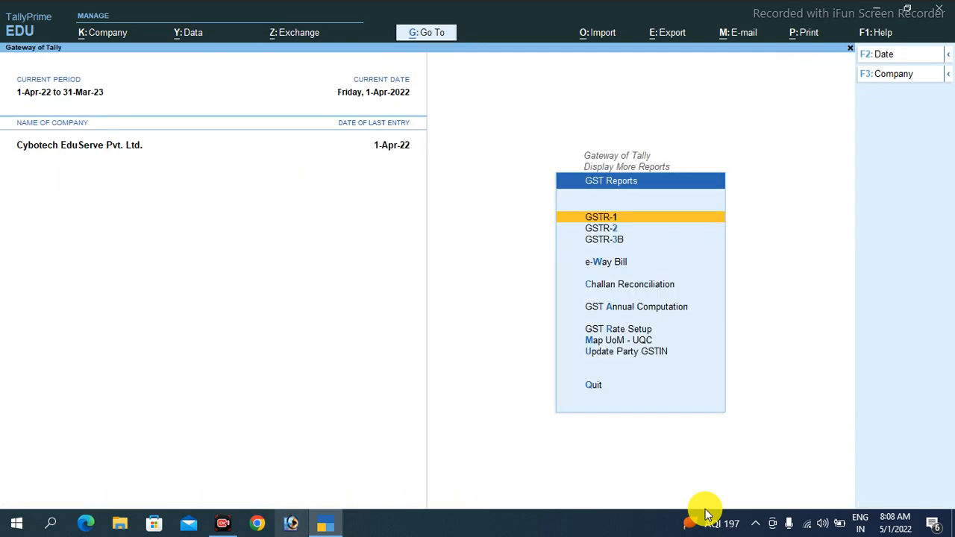
# Step: Review the GSTR-2 rows from Total Vouchers down to Reverse Charge Inward Supplies, and close the report
pyautogui.press('Down')
pyautogui.press('Return')
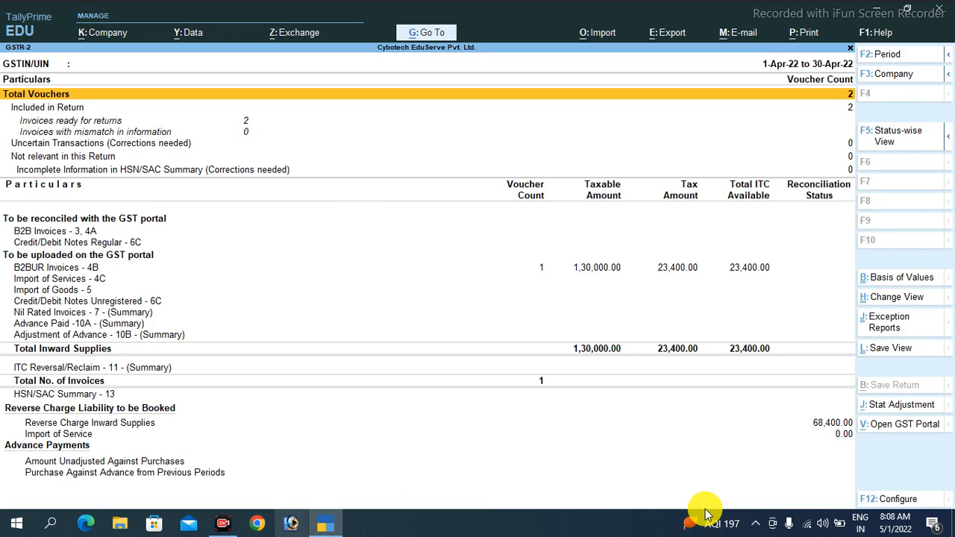
pyautogui.press('Down')
pyautogui.press('Down')
pyautogui.press('Down')
pyautogui.press('Down')
pyautogui.press('Down')
pyautogui.press('Down')
pyautogui.press('Down')
pyautogui.press('Down')
pyautogui.press('Down')
pyautogui.press('Down')
pyautogui.press('Down')
pyautogui.press('Down')
pyautogui.press('Down')
pyautogui.press('Down')
pyautogui.press('Down')
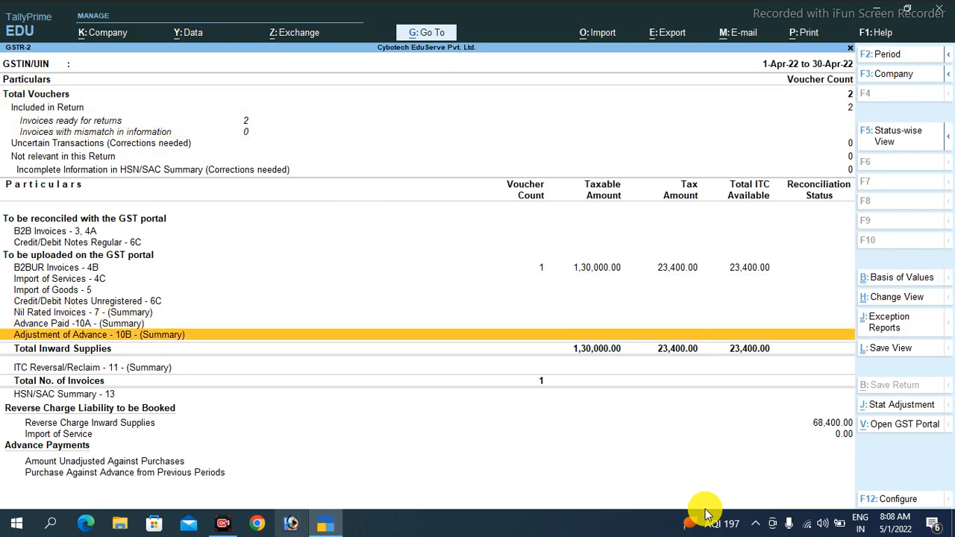
pyautogui.press('Up')
pyautogui.press('Up')
pyautogui.press('Up')
pyautogui.press('Down')
pyautogui.press('Down')
pyautogui.press('Down')
pyautogui.press('Down')
pyautogui.press('Down')
pyautogui.press('Down')
pyautogui.press('Up')
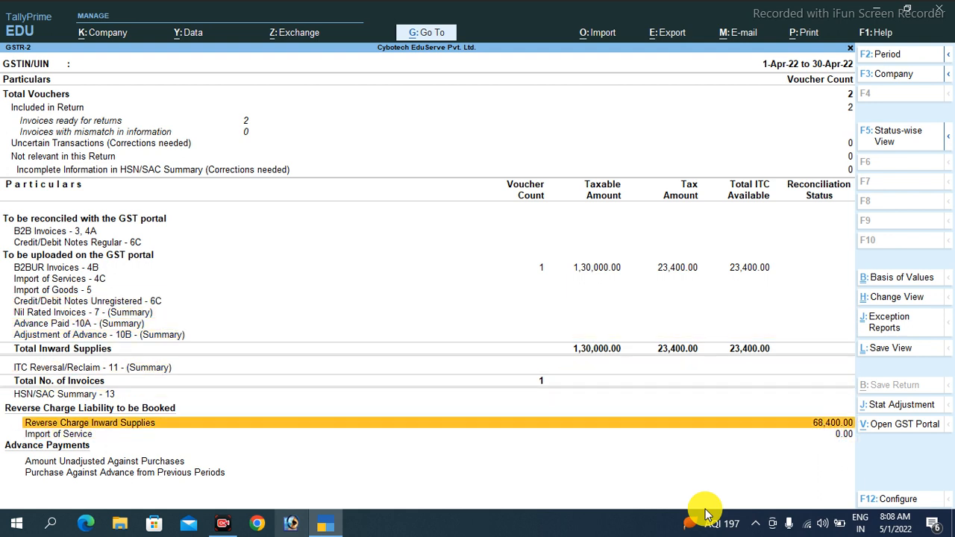
pyautogui.press('Escape')
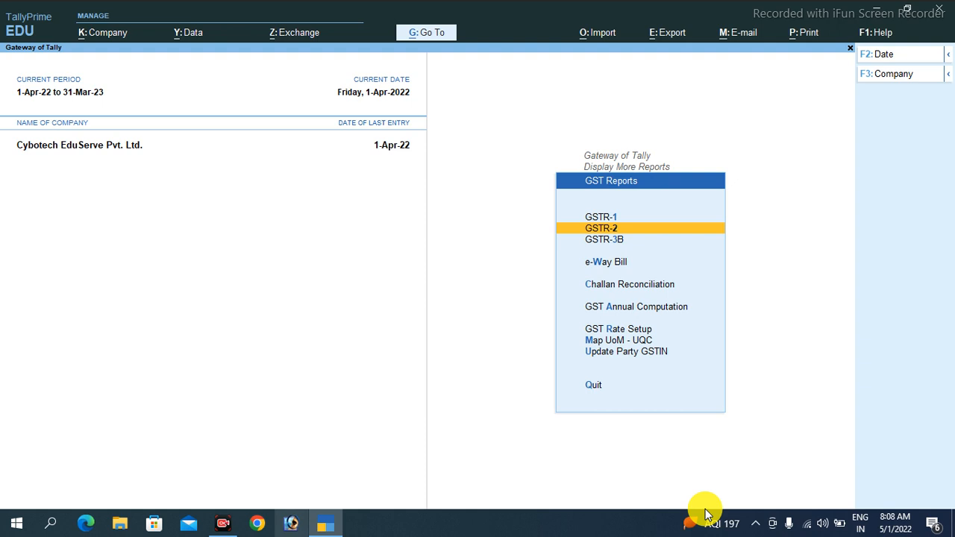
# Step: Examine the GSTR-3B summary, close it, and return to the Gateway of Tally
pyautogui.press('Down')
pyautogui.press('Return')
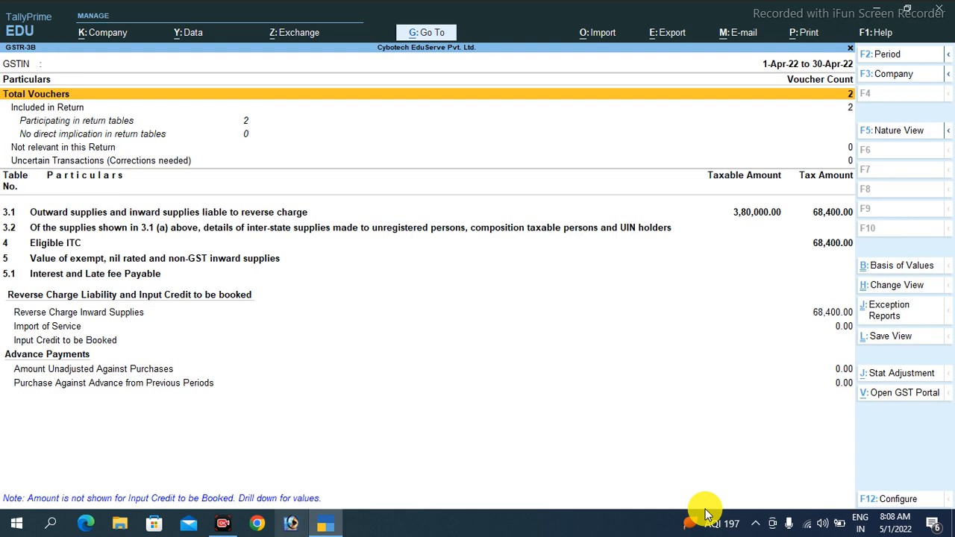
pyautogui.press('Down')
pyautogui.press('Down')
pyautogui.press('Down')
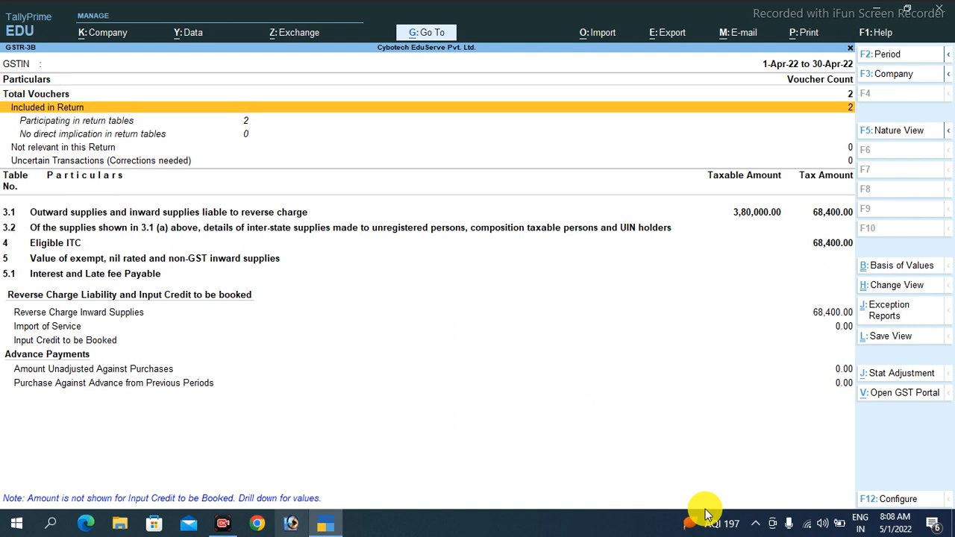
pyautogui.press('Escape')
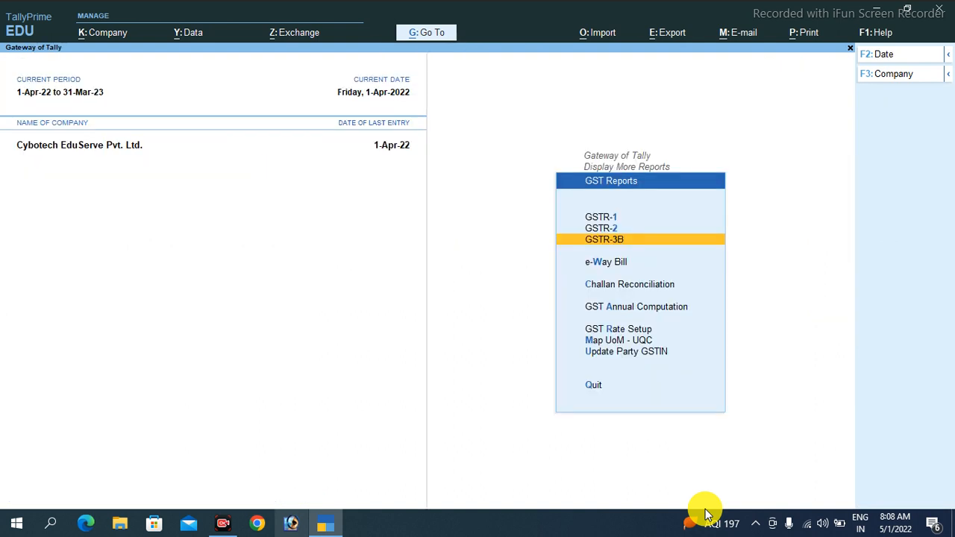
pyautogui.press('Escape')
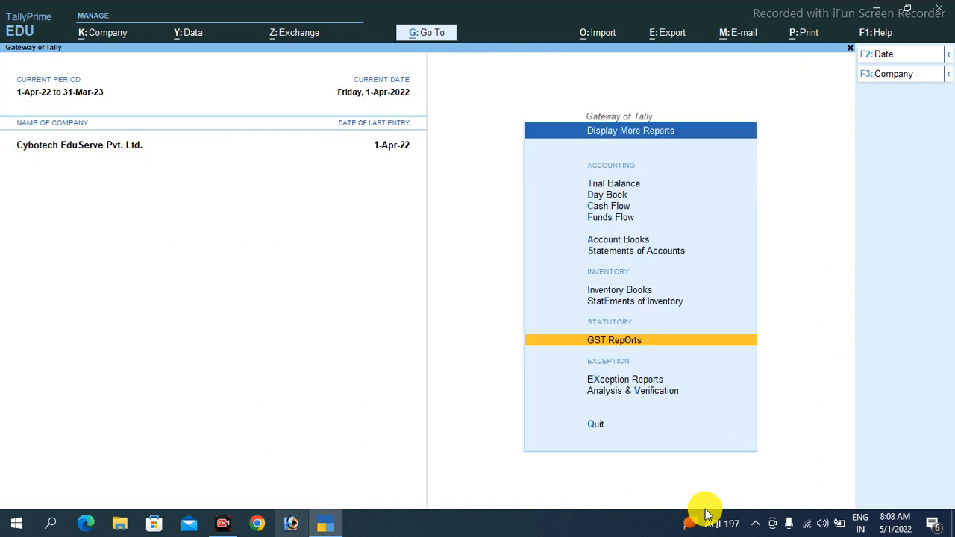
pyautogui.press('Escape')
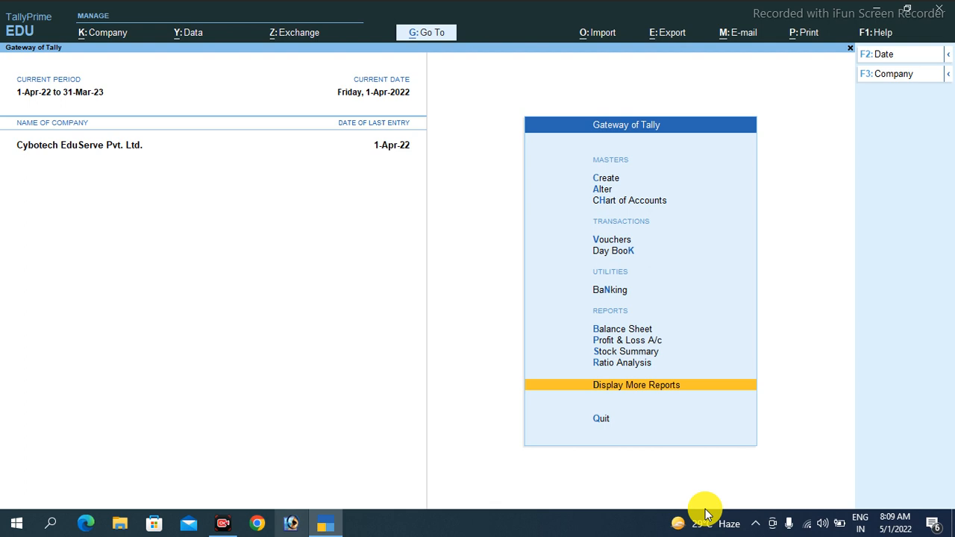
pyautogui.click(759, 526)
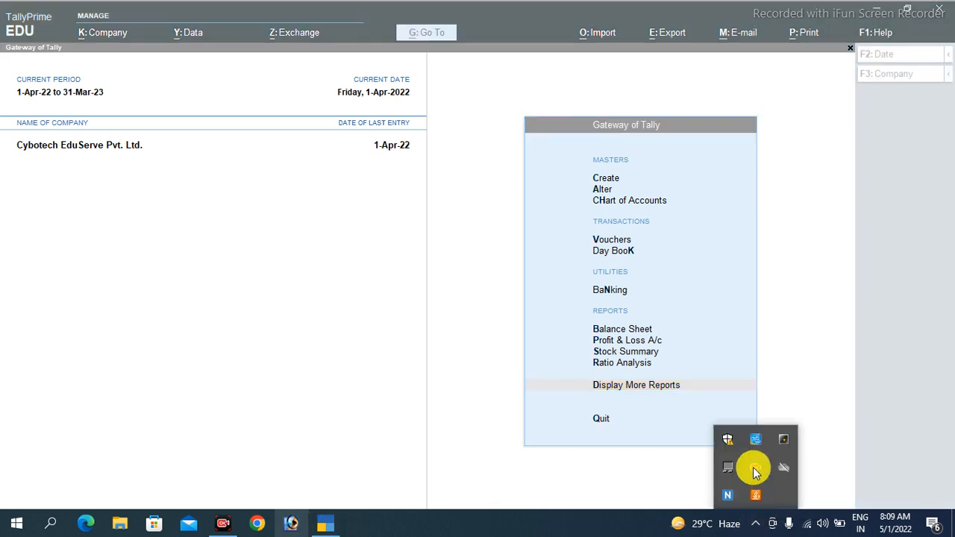